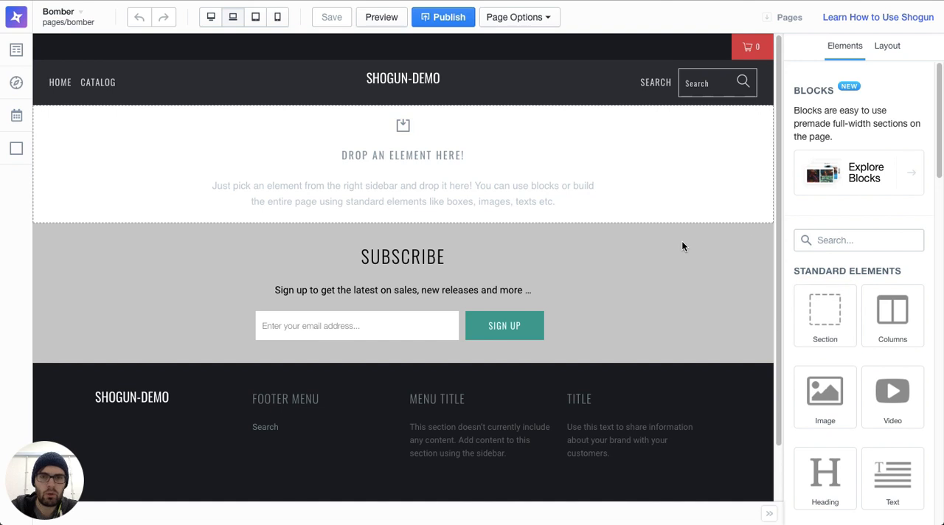
Step: Add a Section to the empty page and upload the local file download.jpeg as its background image
drag(829, 325, 374, 127)
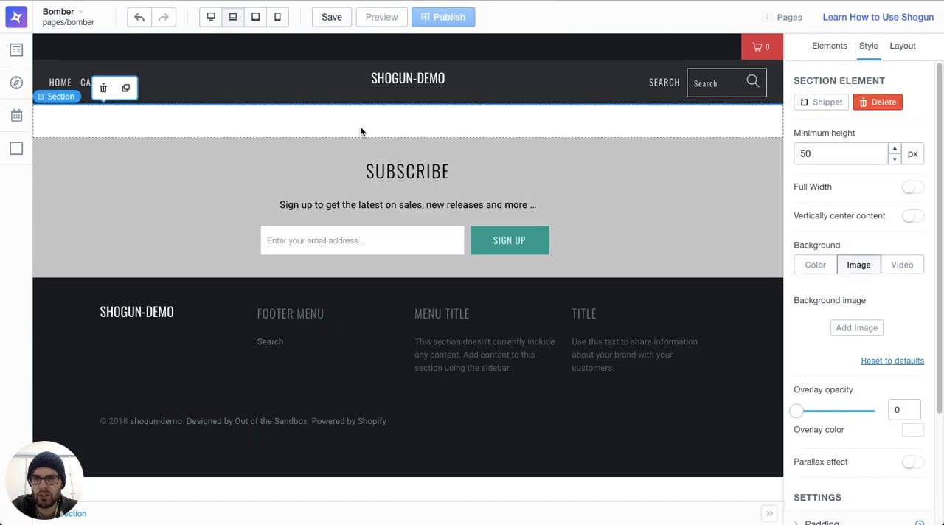
click(850, 328)
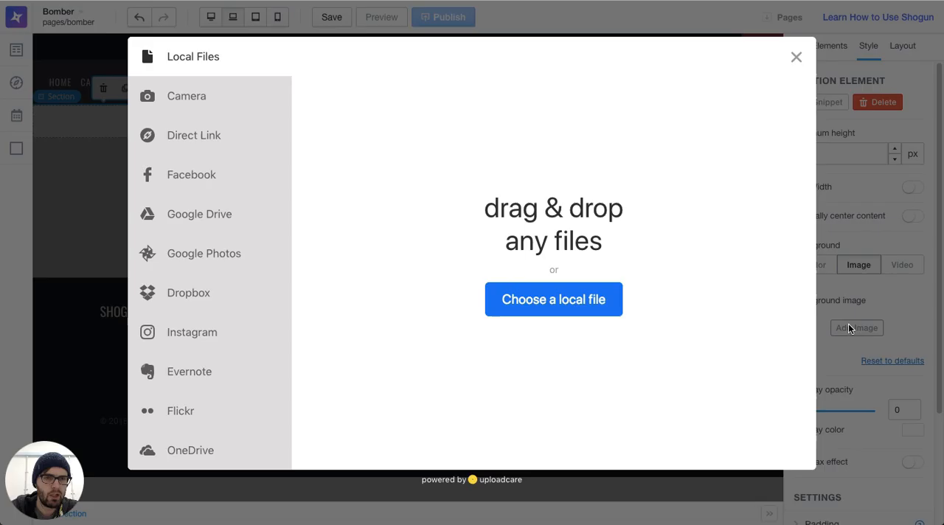
click(581, 308)
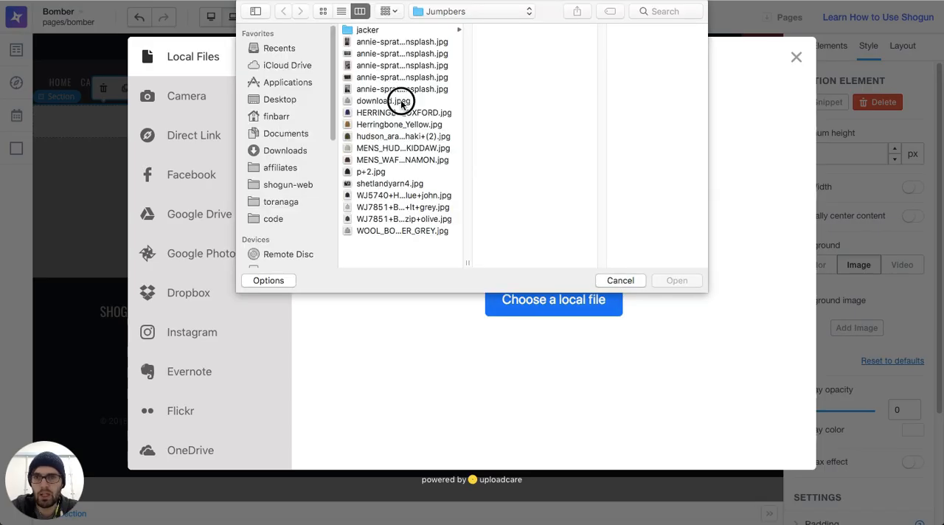
click(401, 100)
click(683, 281)
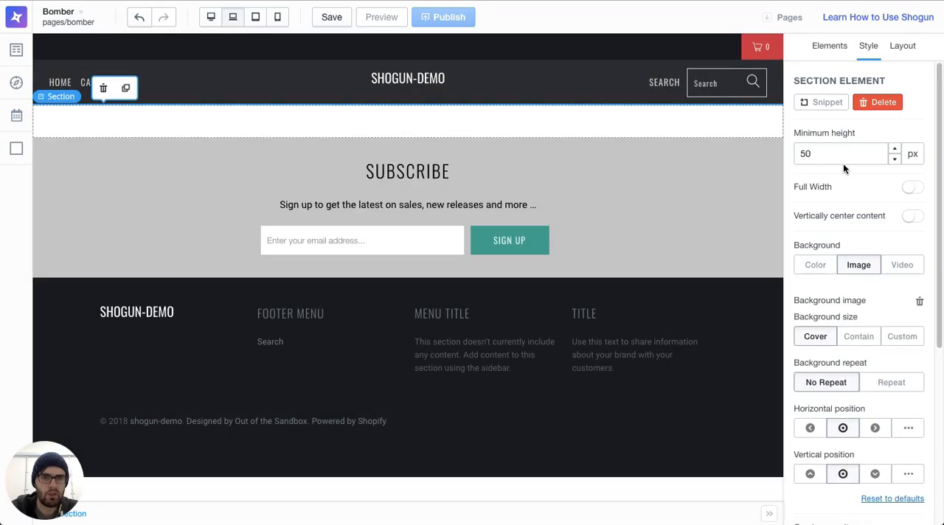
Step: Set the section's minimum height to 250 px and enable the parallax effect on its background image
double_click(836, 155)
text(250)
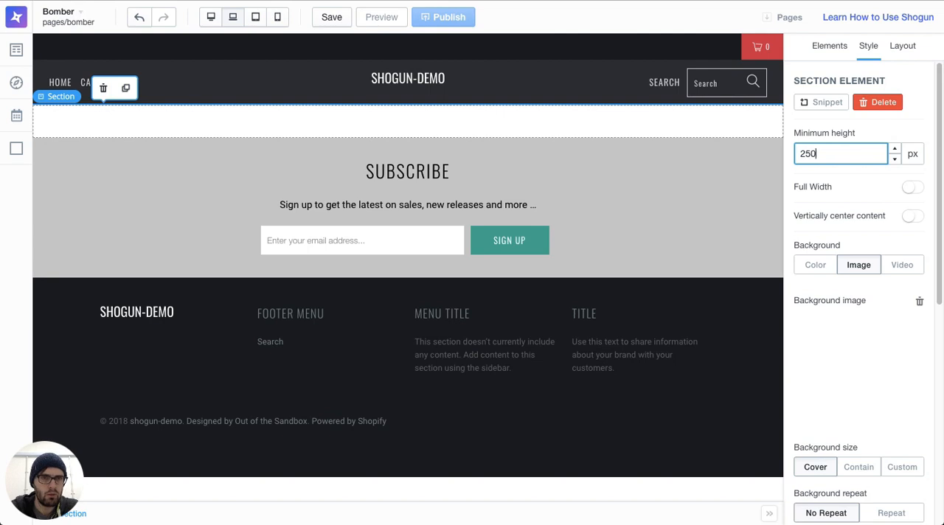
scroll(894, 337, down, 5)
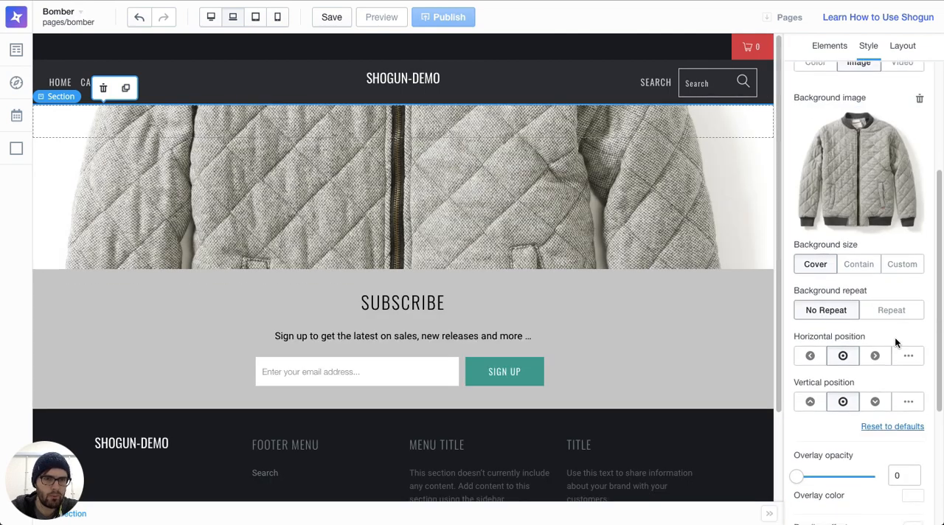
click(912, 397)
scroll(584, 309, down, 3)
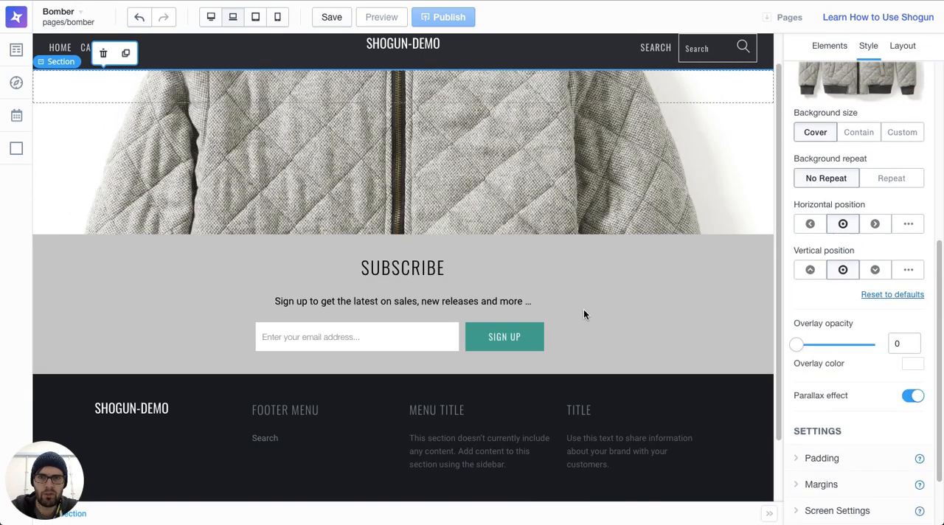
scroll(584, 309, up, 3)
scroll(583, 309, down, 3)
scroll(583, 309, up, 3)
scroll(583, 310, down, 3)
scroll(584, 309, up, 3)
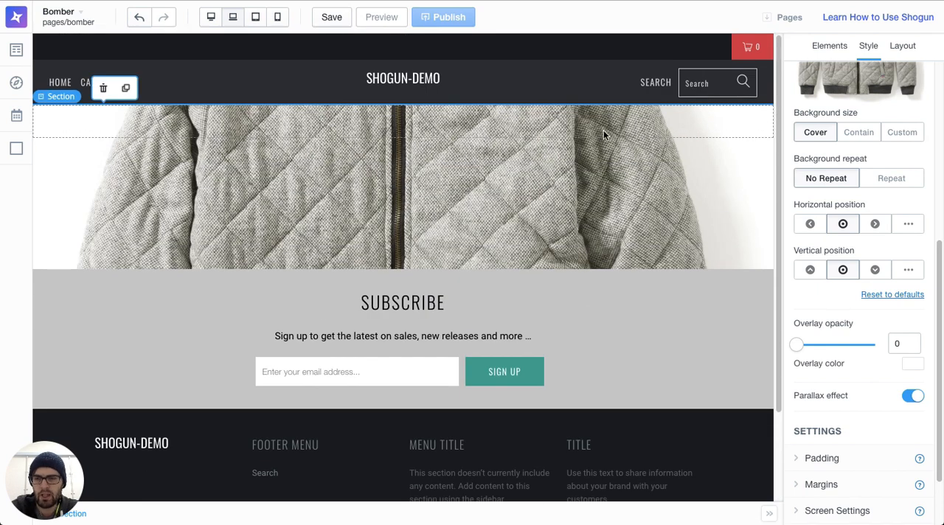
Step: Add a Product Box below the jacket section and assign it WOOL BOMBER JACKET with default variant S
click(821, 50)
scroll(853, 332, down, 8)
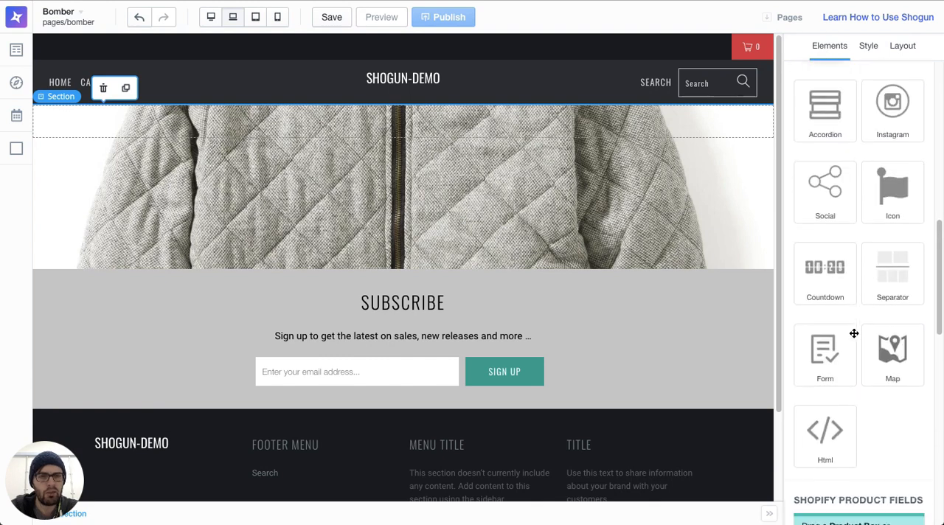
scroll(853, 333, down, 2)
drag(839, 246, 554, 290)
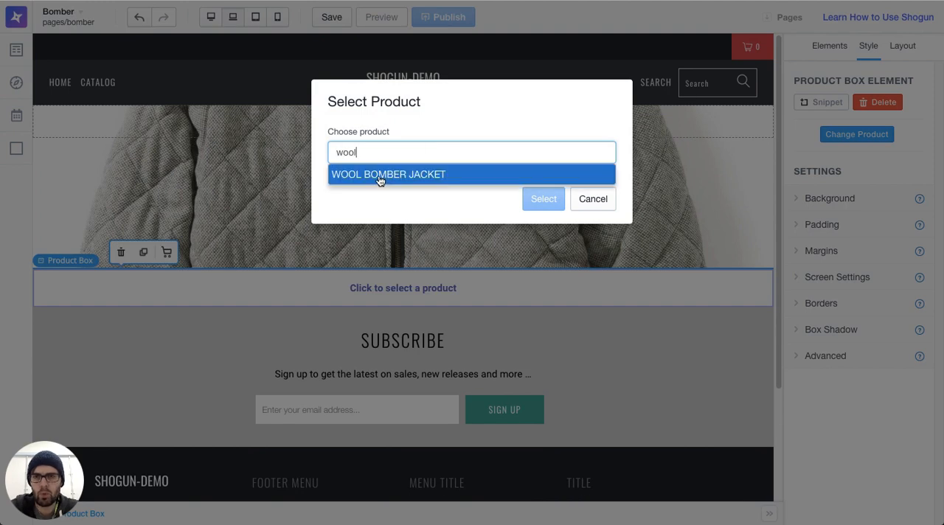
click(380, 175)
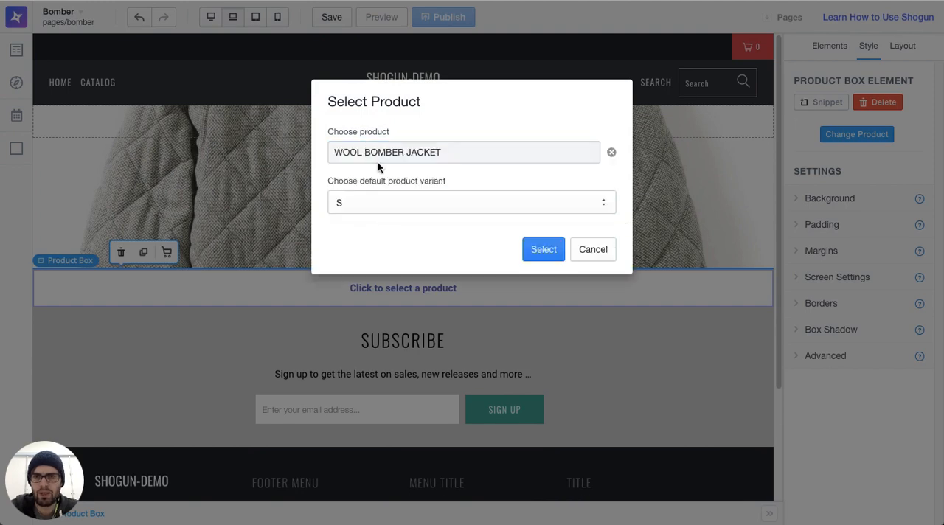
click(541, 249)
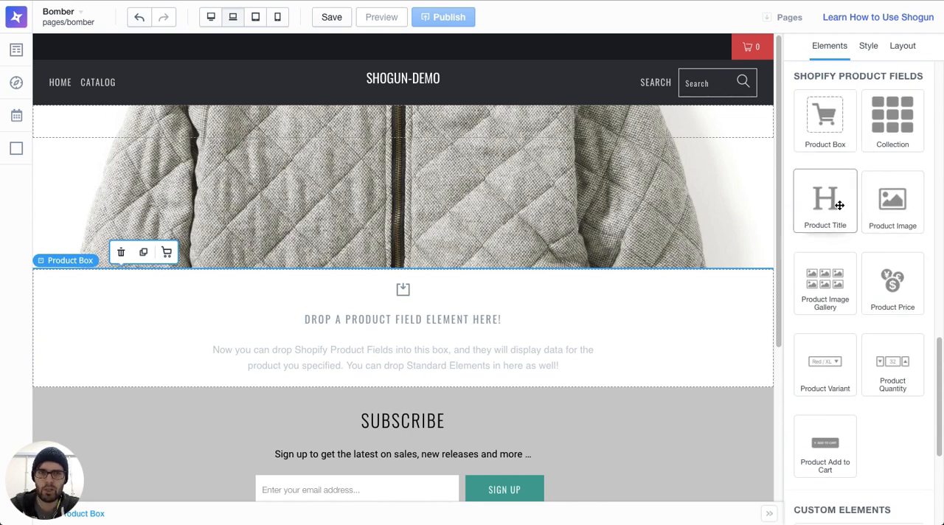
Step: Place a Section inside the Product Box and set its margins to 50 px on all sides
scroll(839, 205, up, 5)
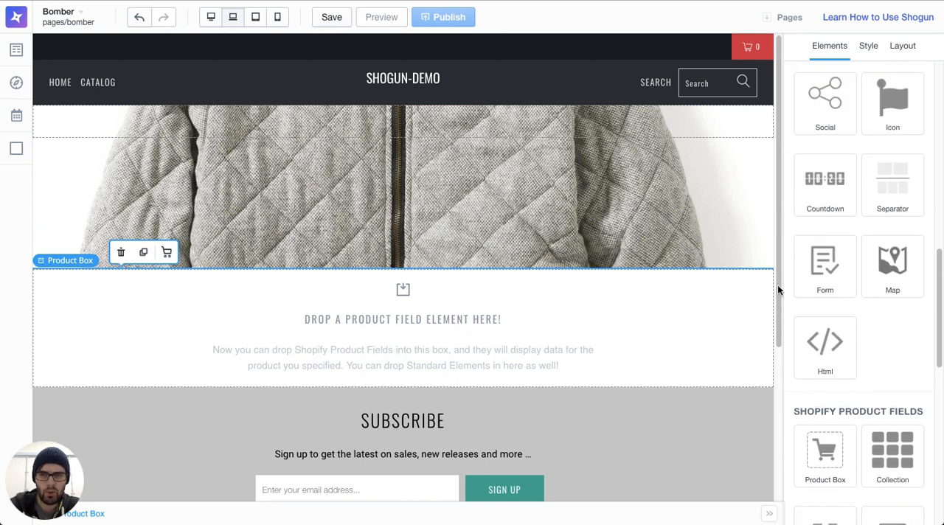
scroll(858, 273, up, 10)
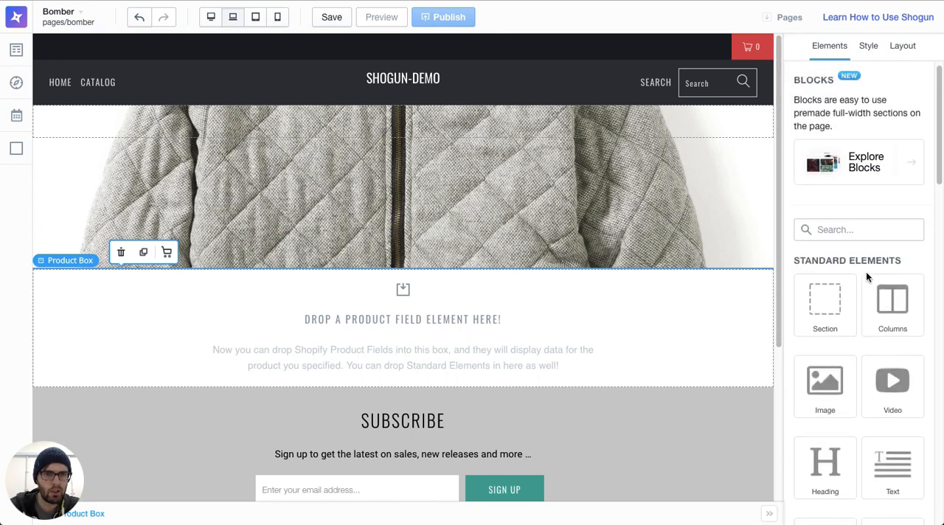
drag(843, 307, 396, 320)
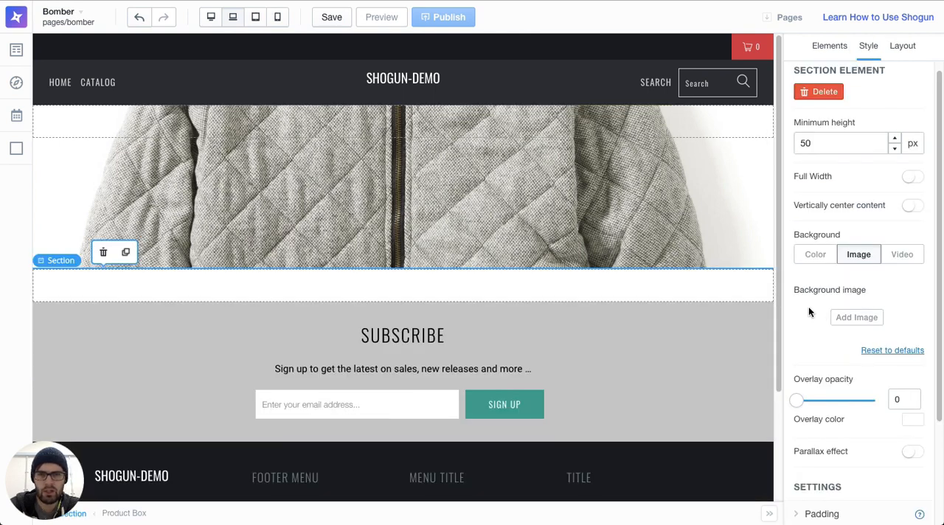
scroll(819, 312, down, 3)
click(850, 414)
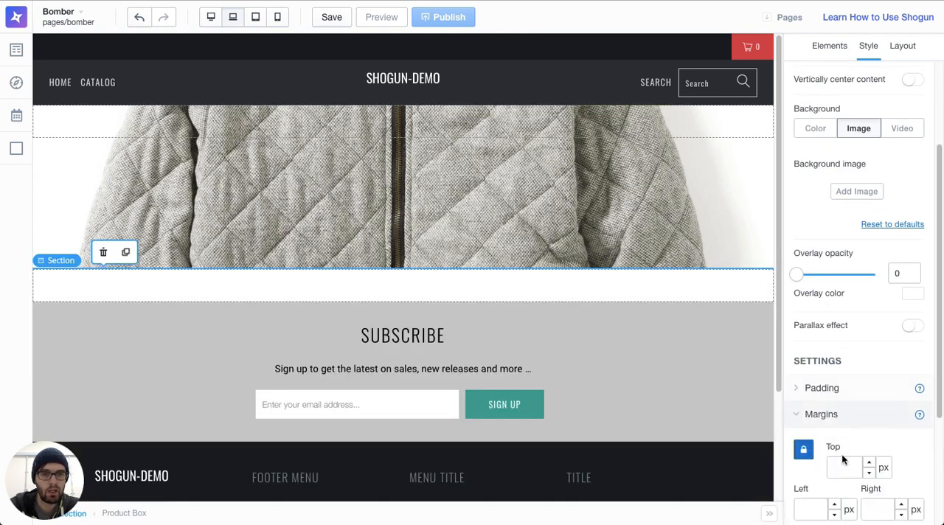
text(50)
scroll(816, 458, down, 2)
click(803, 422)
text(50)
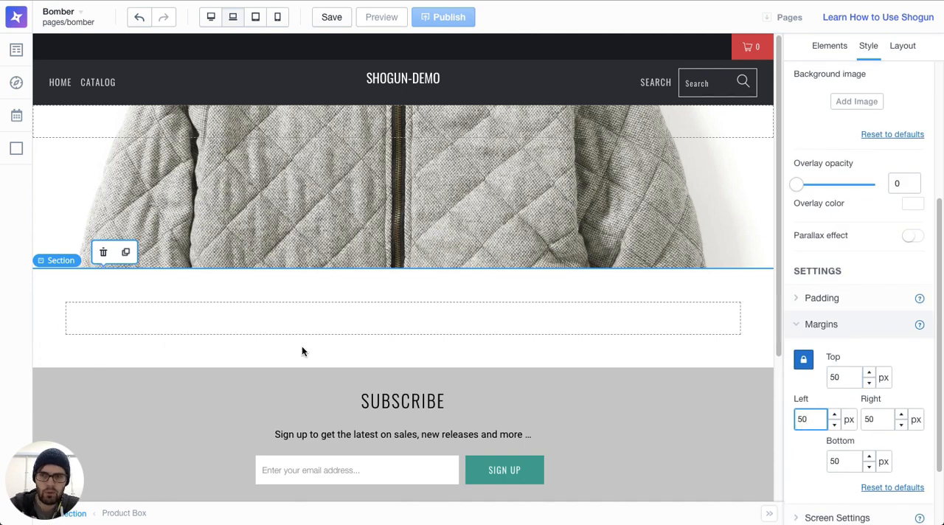
Step: Insert a two-column Columns element into the section inside the Product Box
click(831, 48)
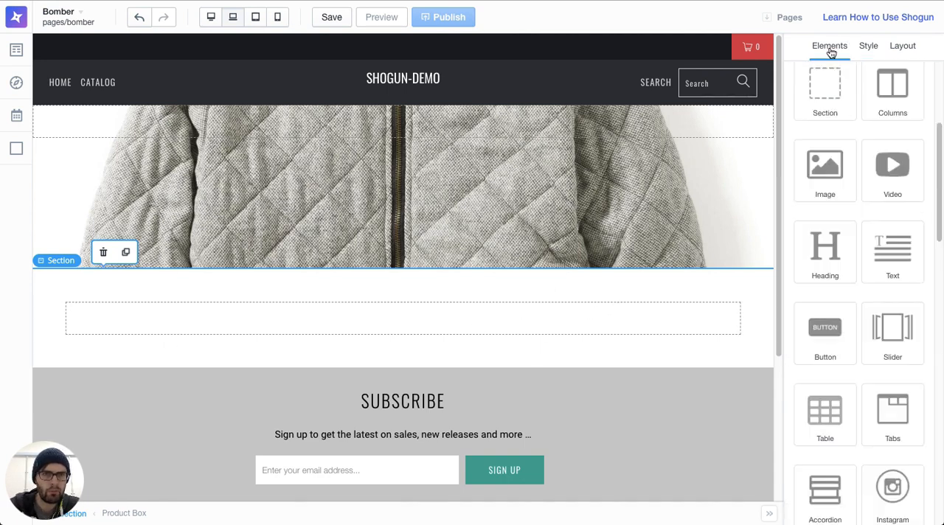
scroll(867, 374, down, 5)
scroll(867, 374, up, 3)
scroll(885, 251, up, 4)
click(869, 192)
drag(869, 192, 526, 342)
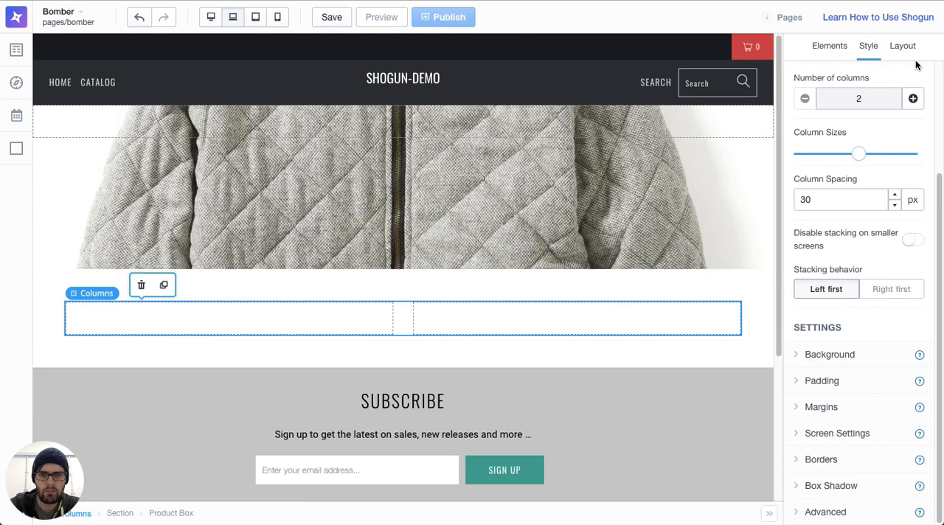
Step: Add a Product Image element to the left column
click(839, 50)
scroll(880, 219, down, 10)
scroll(880, 220, up, 4)
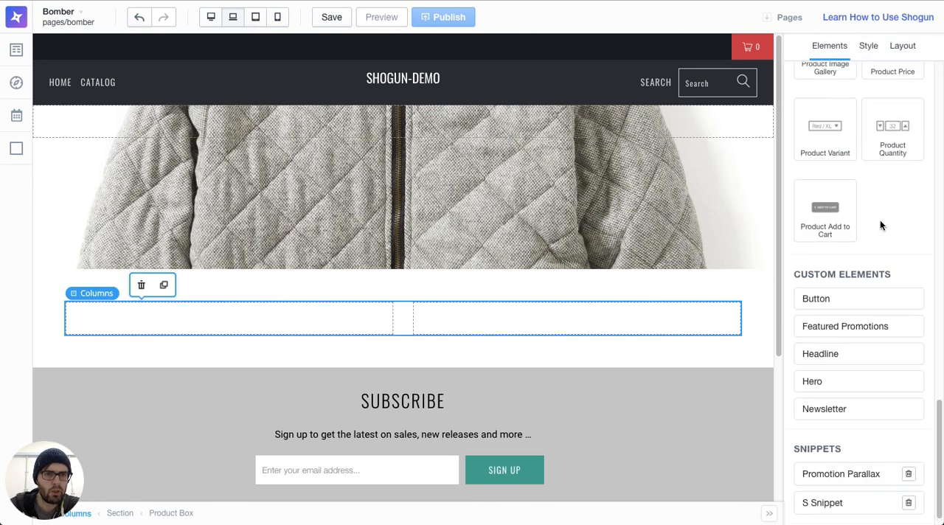
drag(893, 302, 312, 337)
scroll(171, 257, down, 5)
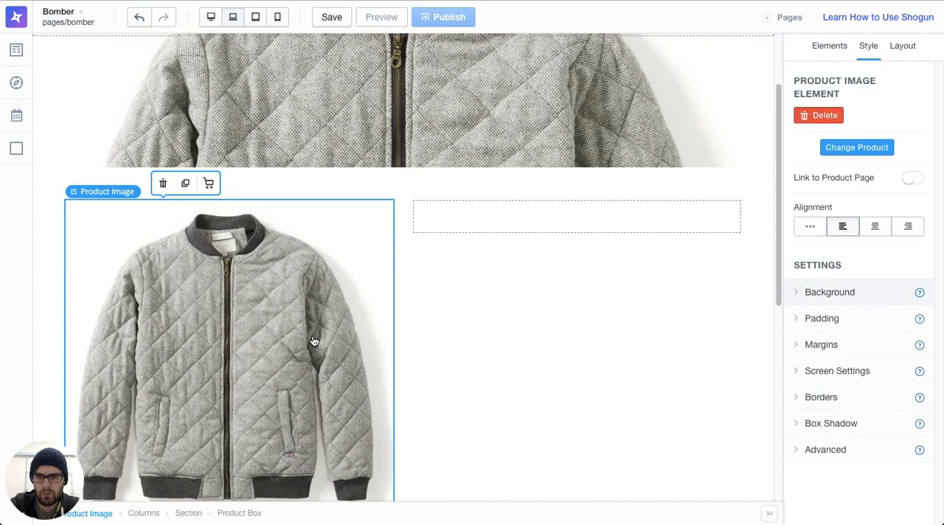
scroll(466, 246, up, 2)
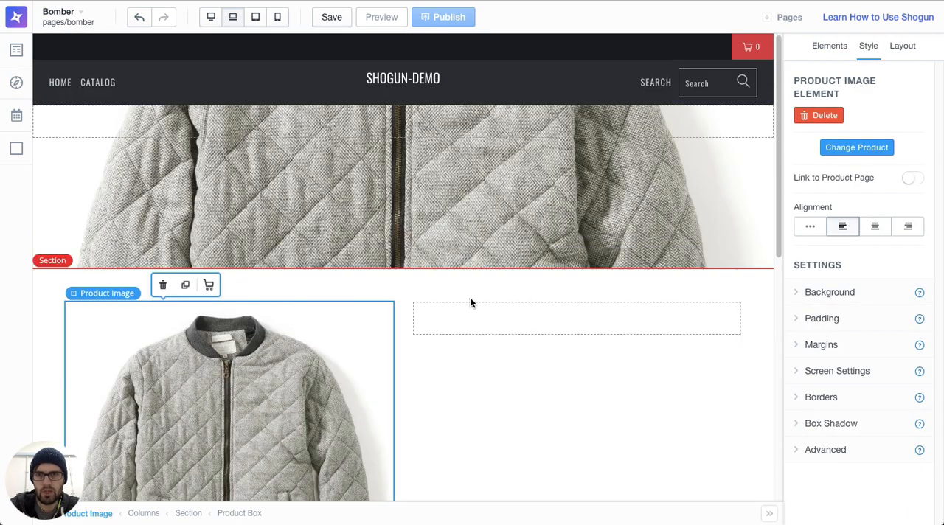
Step: Add a Product Title element to the right column beside the jacket image
scroll(468, 288, down, 3)
scroll(470, 297, down, 1)
scroll(470, 297, up, 4)
scroll(470, 297, down, 4)
scroll(470, 297, up, 3)
click(816, 46)
scroll(881, 320, down, 8)
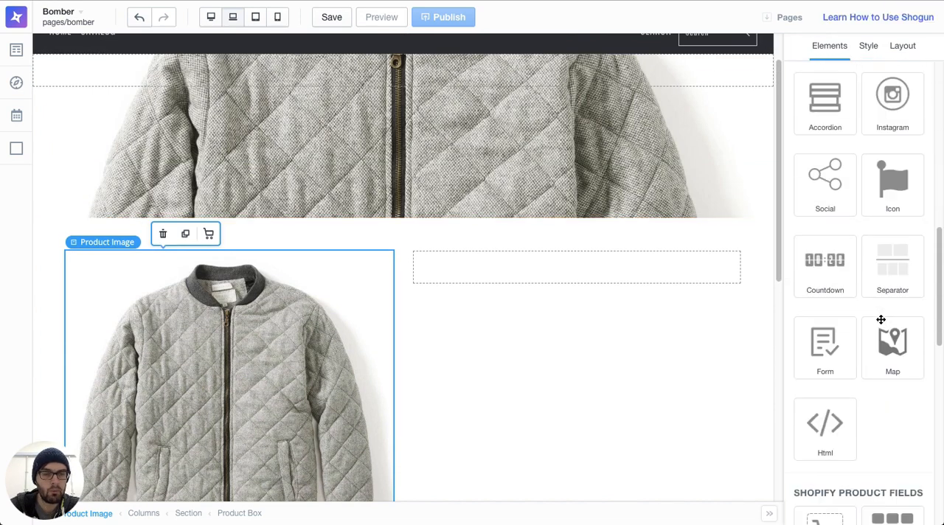
scroll(881, 319, down, 3)
drag(835, 283, 611, 297)
Step: Add a Product Price element below the product title, centre-align it and set the price size to 24 px
click(826, 43)
scroll(818, 266, down, 11)
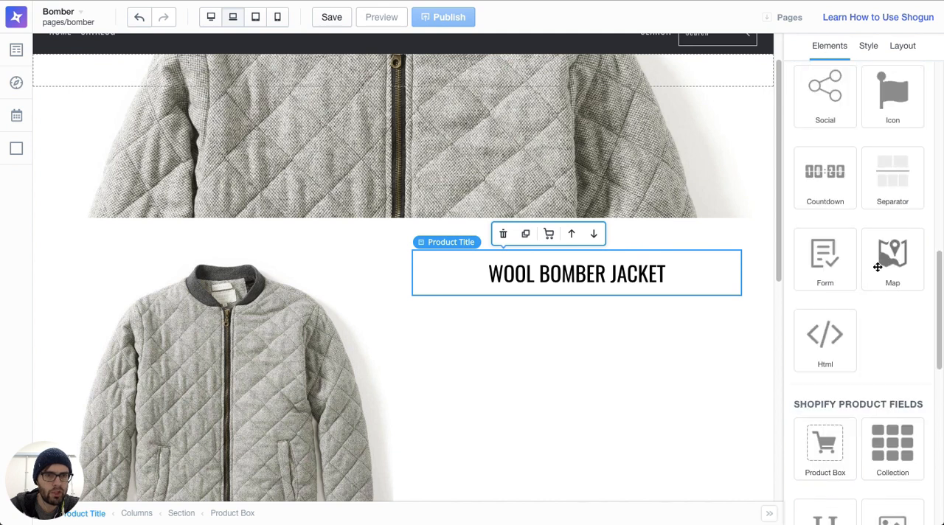
drag(889, 295, 561, 336)
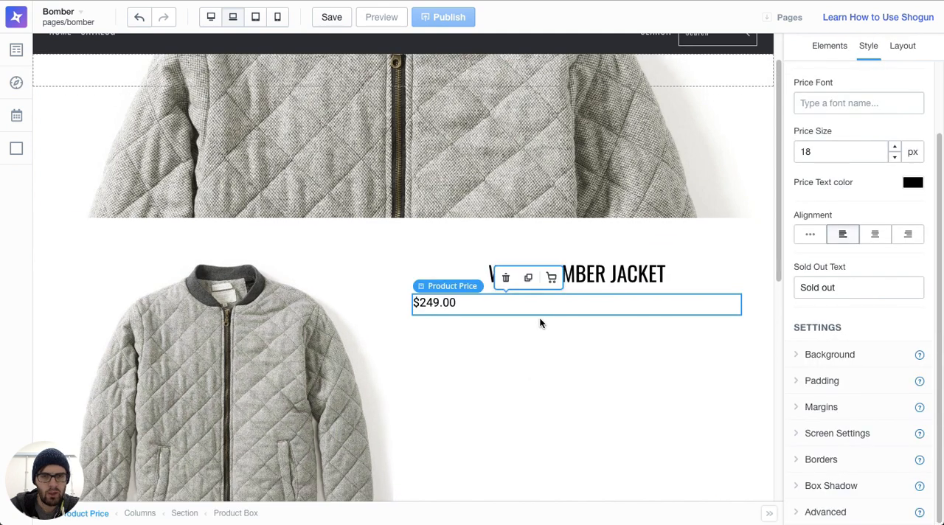
click(885, 235)
text(24)
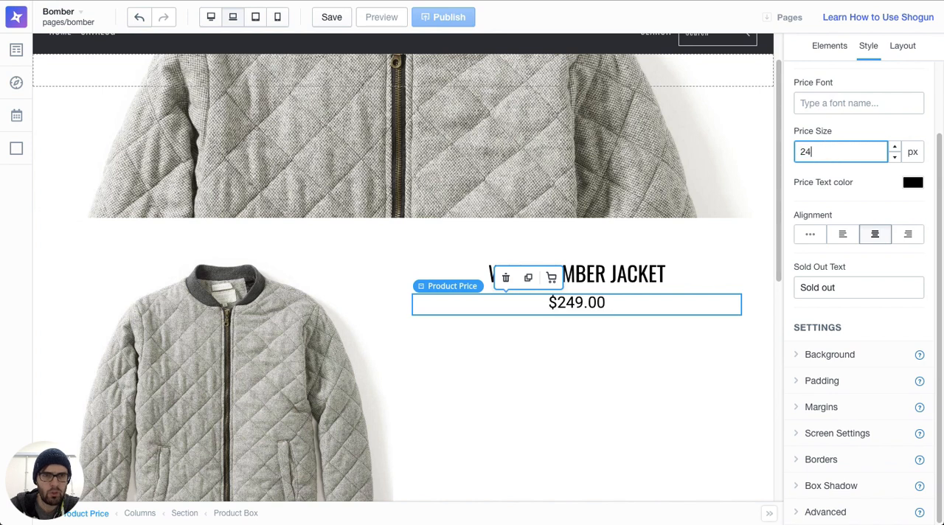
Step: Give the product price a top margin of 15 px, leaving its other margins empty
click(821, 407)
click(844, 460)
text(15)
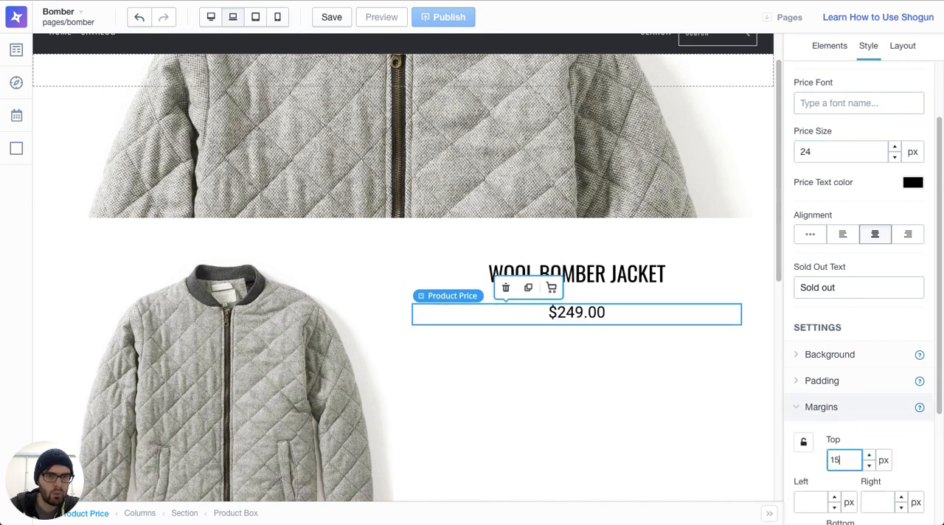
click(630, 277)
click(560, 394)
Step: Add a Text element below the price and replace its placeholder with the jacket description copied from the Shopify product page
scroll(559, 394, down, 2)
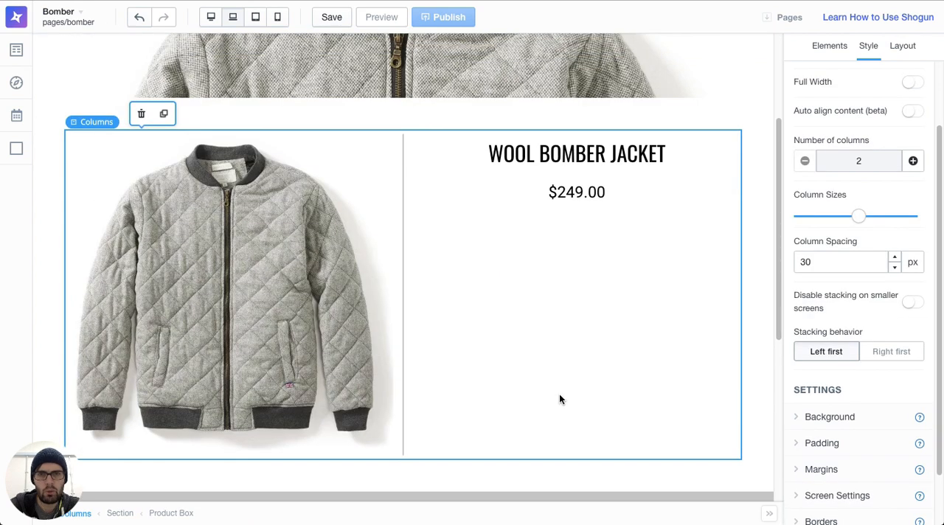
click(835, 45)
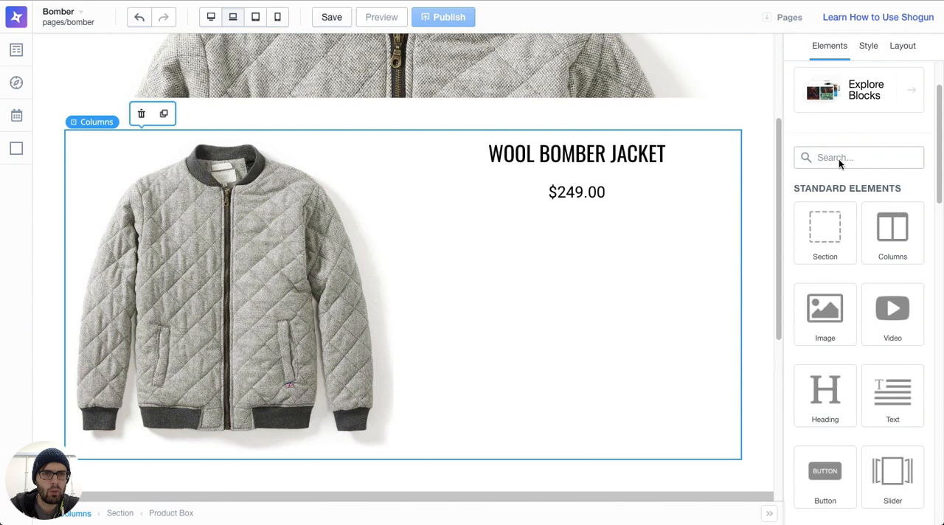
scroll(842, 275, down, 2)
drag(867, 323, 592, 274)
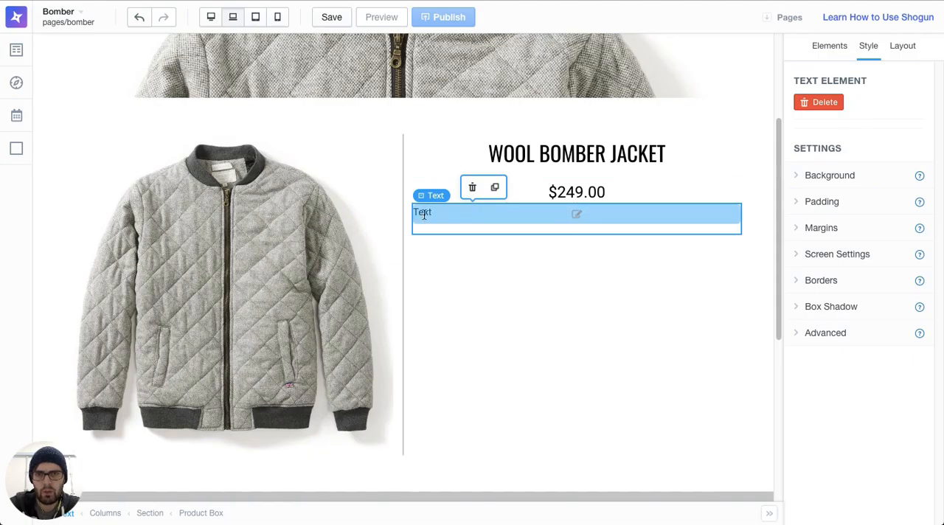
double_click(424, 215)
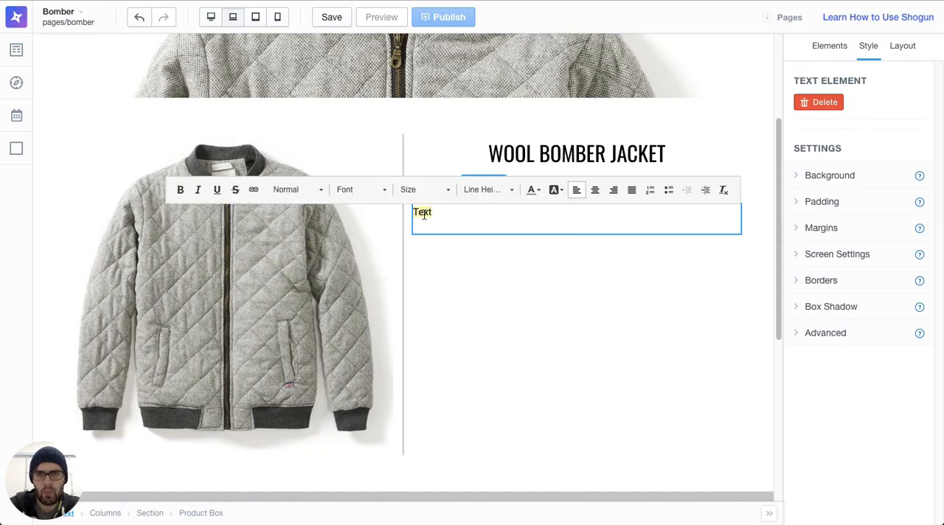
key(ctrl+v)
click(535, 333)
click(599, 230)
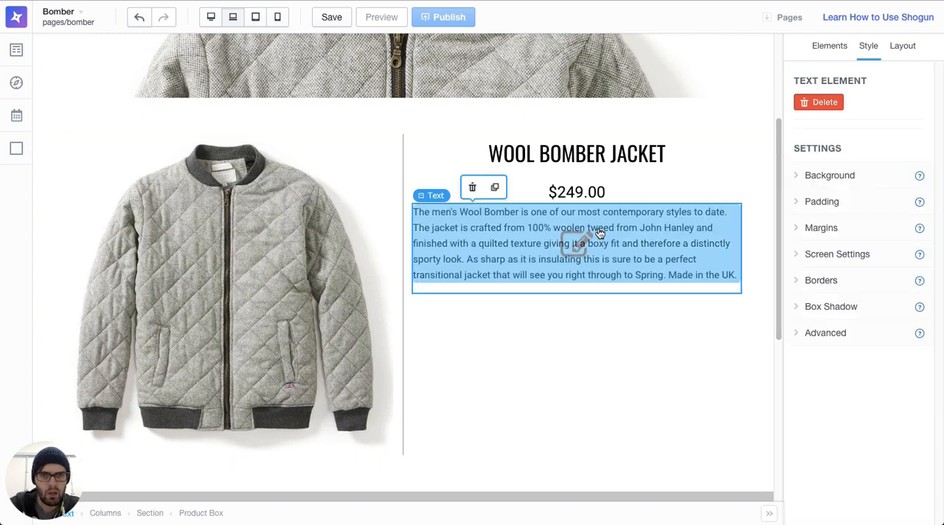
Step: Set the product price's bottom margin to 15 px to space it from the description
click(664, 197)
scroll(874, 303, down, 2)
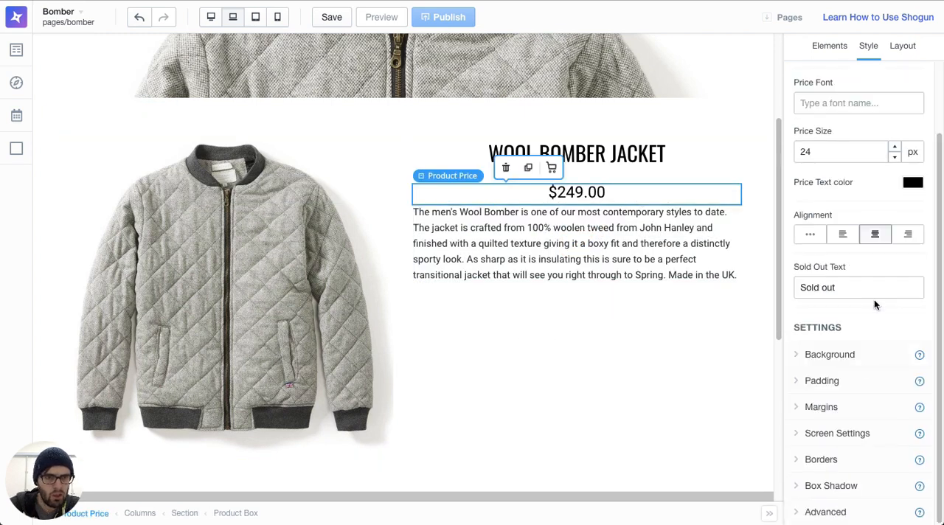
click(821, 407)
scroll(857, 369, down, 2)
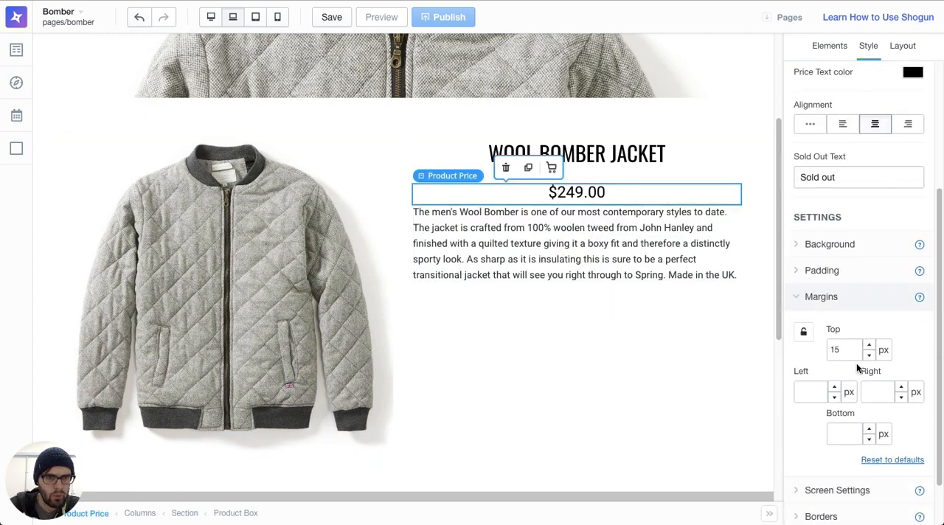
click(841, 439)
text(15)
click(633, 331)
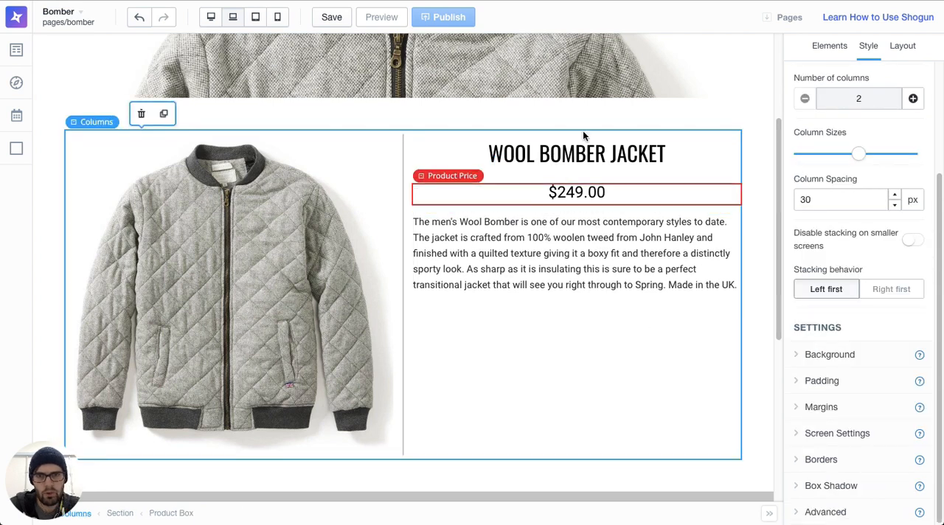
Step: Set the font of the product price below the jacket title to Oswald
click(652, 197)
scroll(843, 159, up, 2)
click(849, 184)
text(osw)
click(845, 207)
click(596, 314)
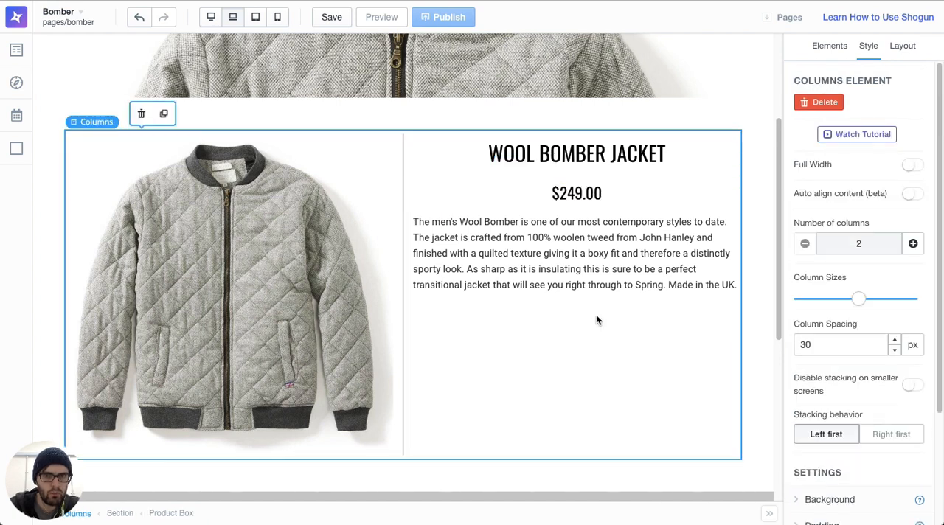
Step: Add a Product Variant element below the jacket description and turn on its variant labels
click(826, 44)
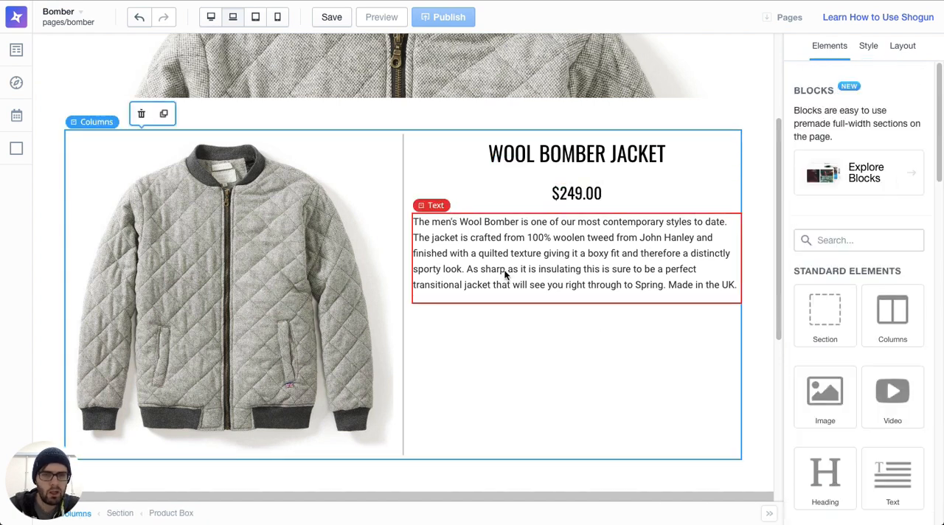
scroll(828, 361, down, 5)
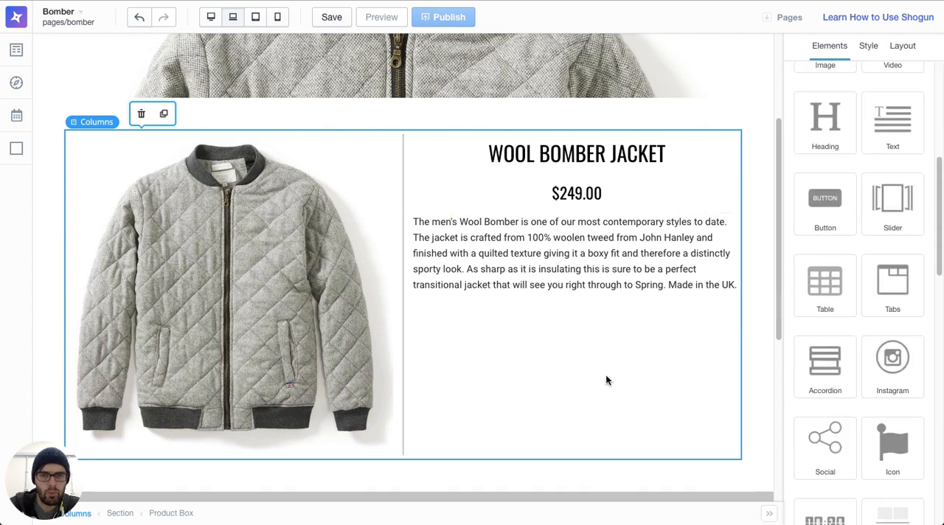
scroll(885, 359, down, 4)
scroll(885, 360, down, 6)
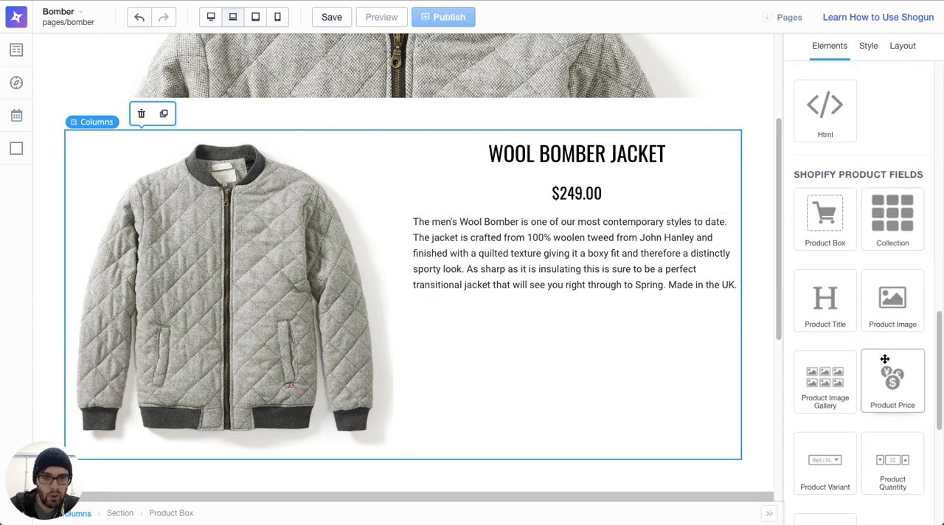
drag(841, 382, 563, 362)
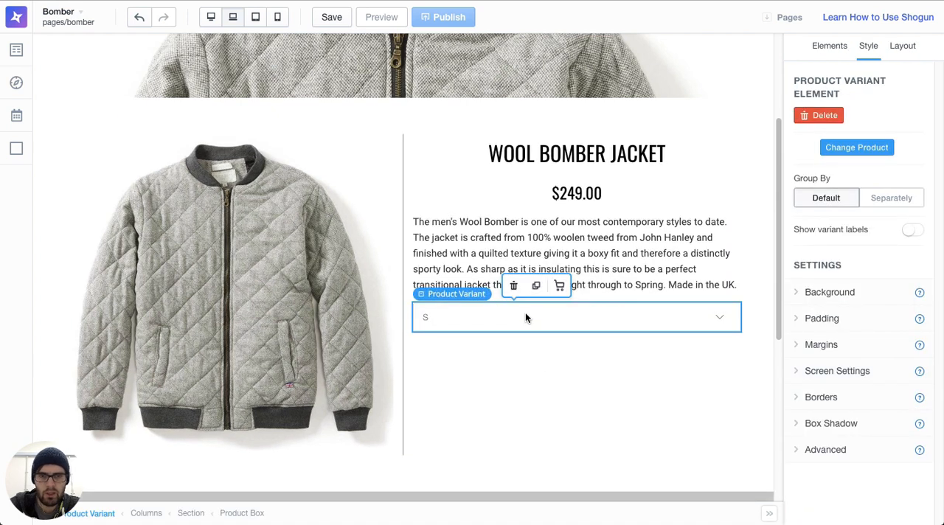
click(914, 230)
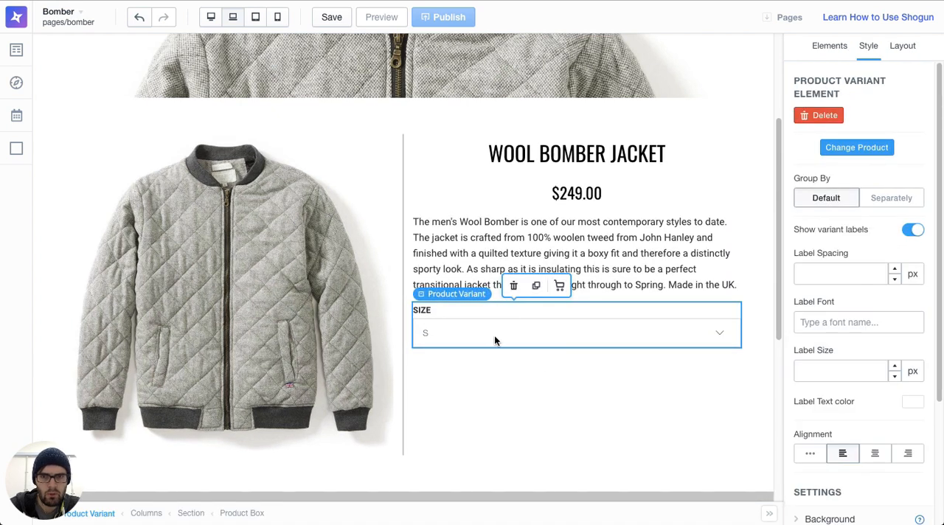
Step: Give the product variant selector a top margin of 15 px to separate it from the description
scroll(875, 362, down, 3)
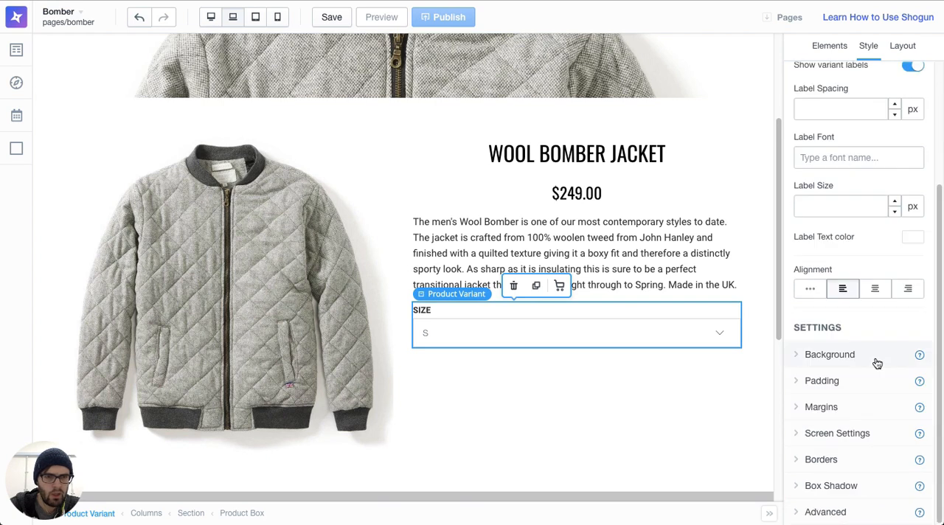
click(846, 416)
click(843, 460)
text(15)
scroll(817, 460, down, 2)
click(644, 404)
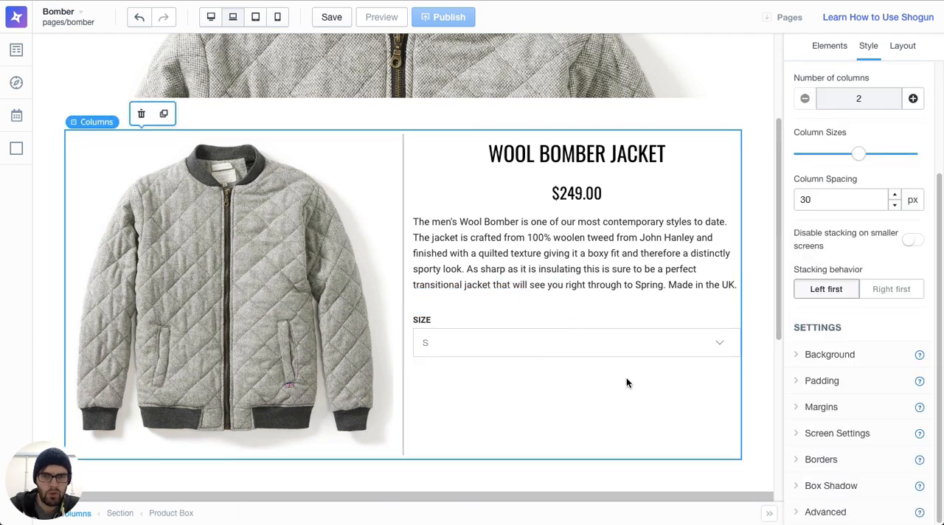
Step: Add a Product Add to Cart element below the size selector in the product details column
click(830, 47)
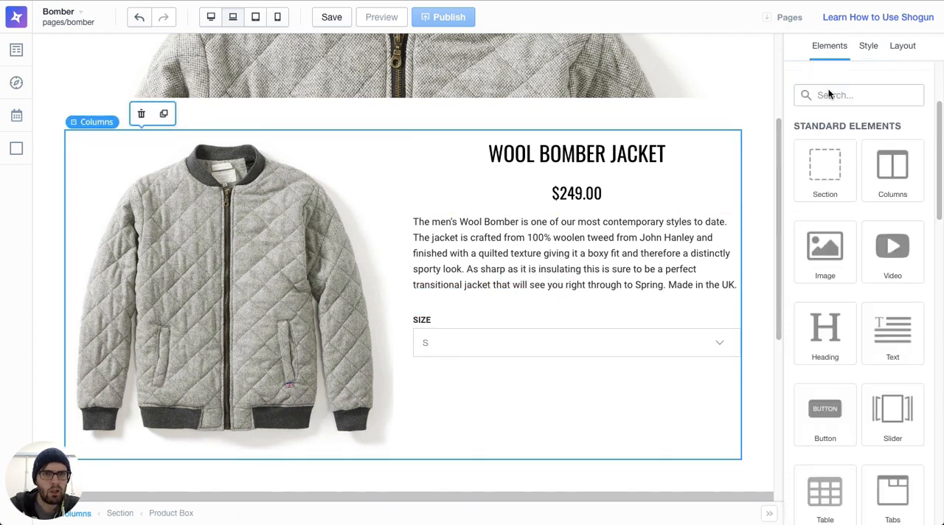
scroll(846, 270, down, 5)
scroll(846, 270, down, 3)
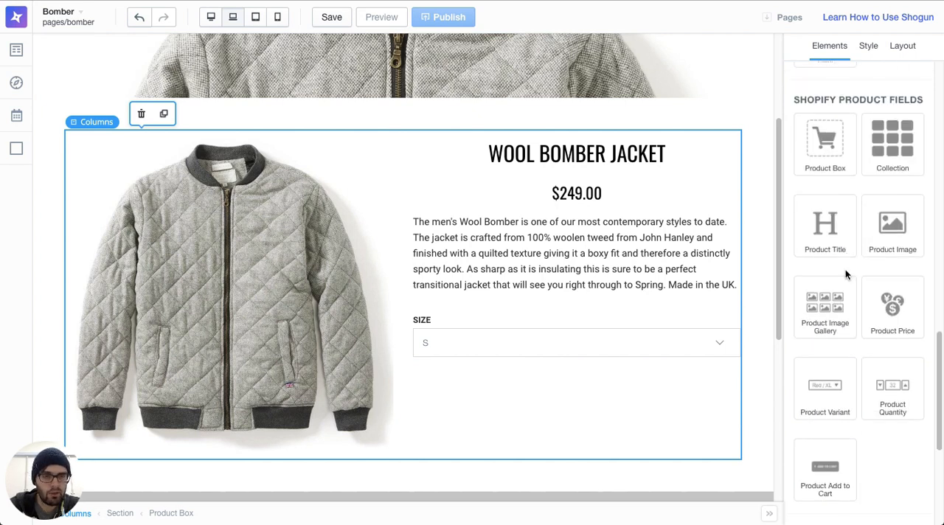
scroll(651, 376, down, 1)
scroll(679, 376, down, 1)
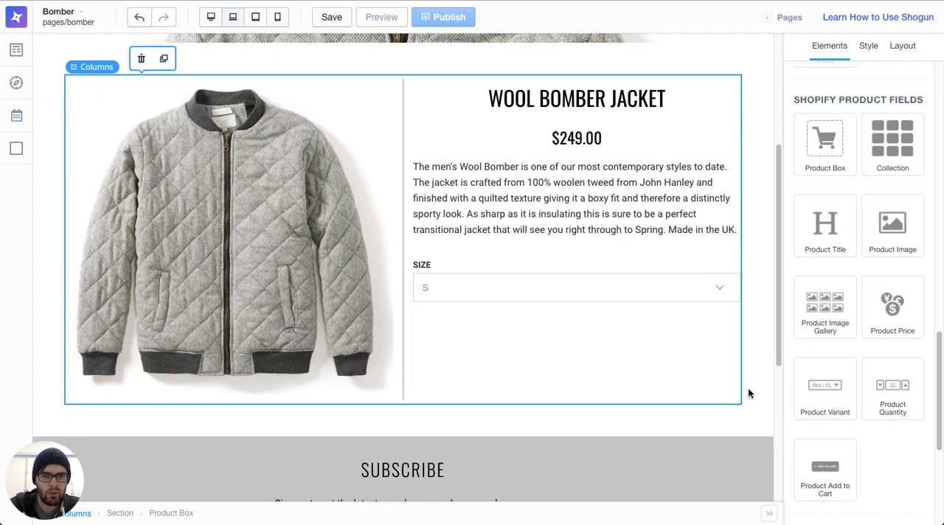
drag(829, 479, 586, 381)
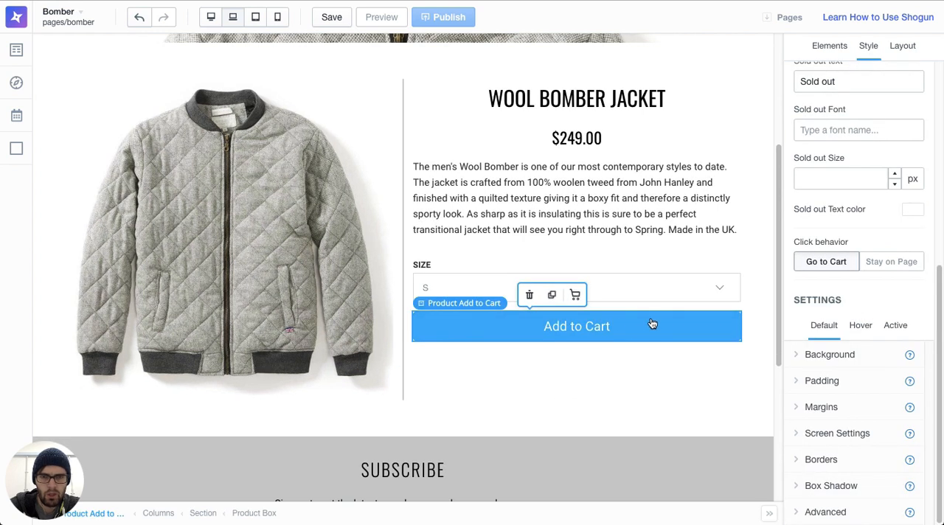
Step: Set the Add to Cart button's default background color to hex 03A196, copied from the Sublime Text notes
click(834, 354)
scroll(833, 350, down, 2)
key(super+Tab)
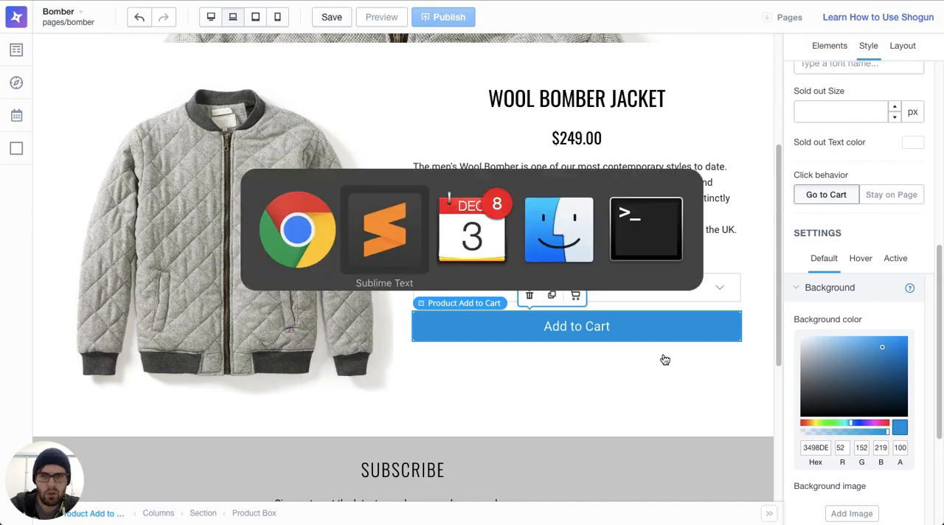
click(363, 231)
key(super+Tab)
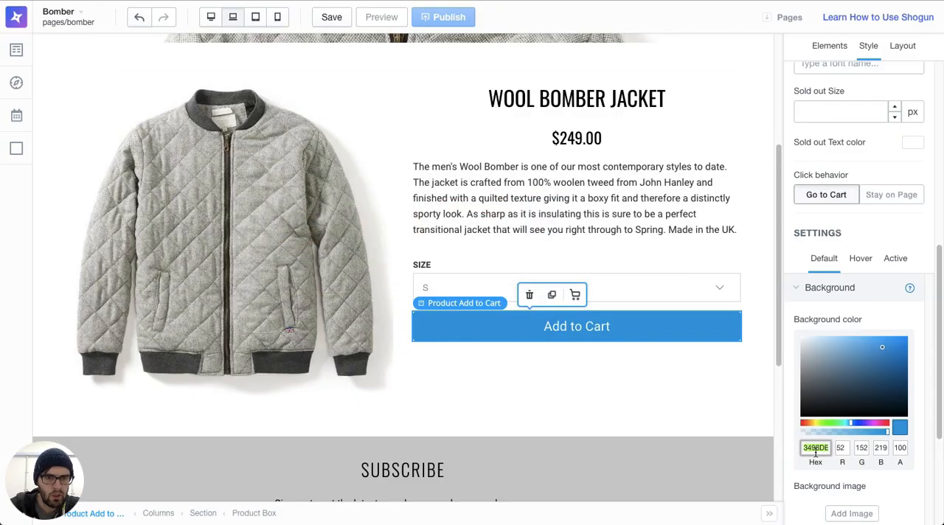
text(03A196)
scroll(590, 340, down, 4)
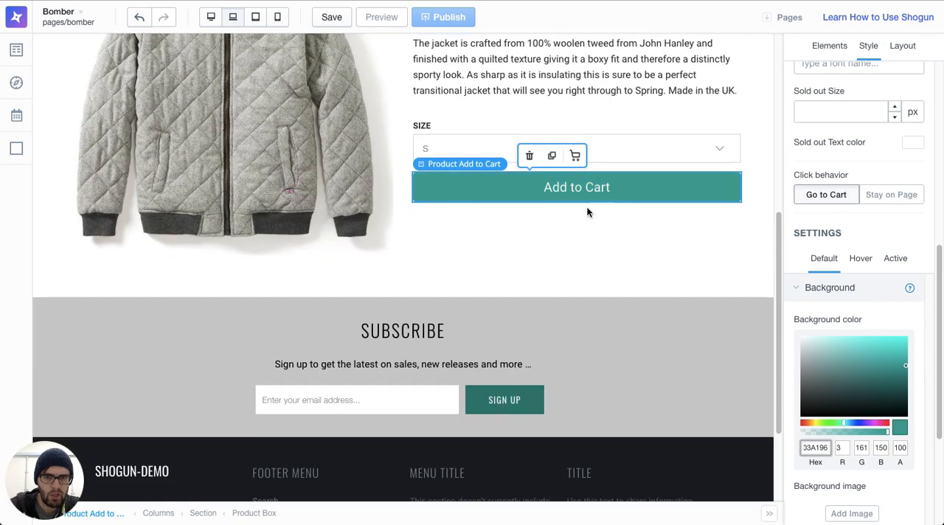
Step: Clear the border radius of the Add to Cart button so its corners are square
scroll(874, 363, down, 3)
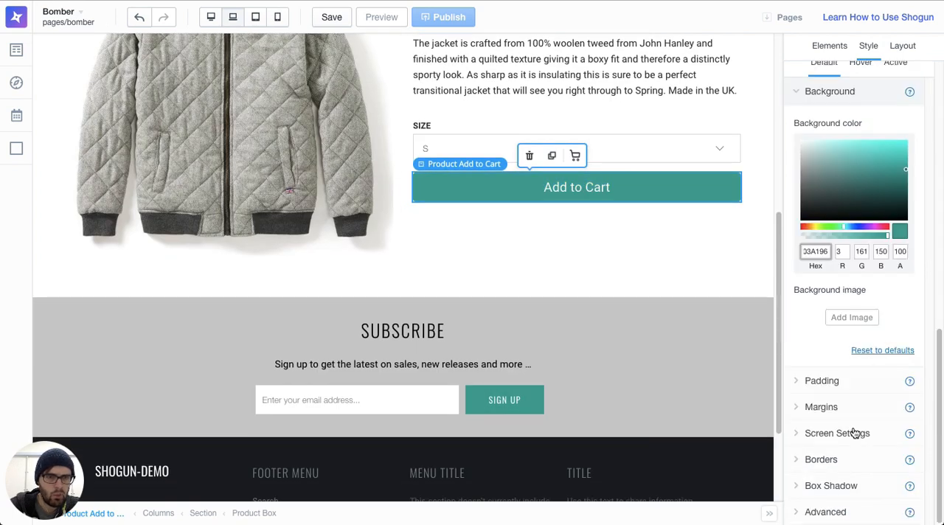
click(838, 463)
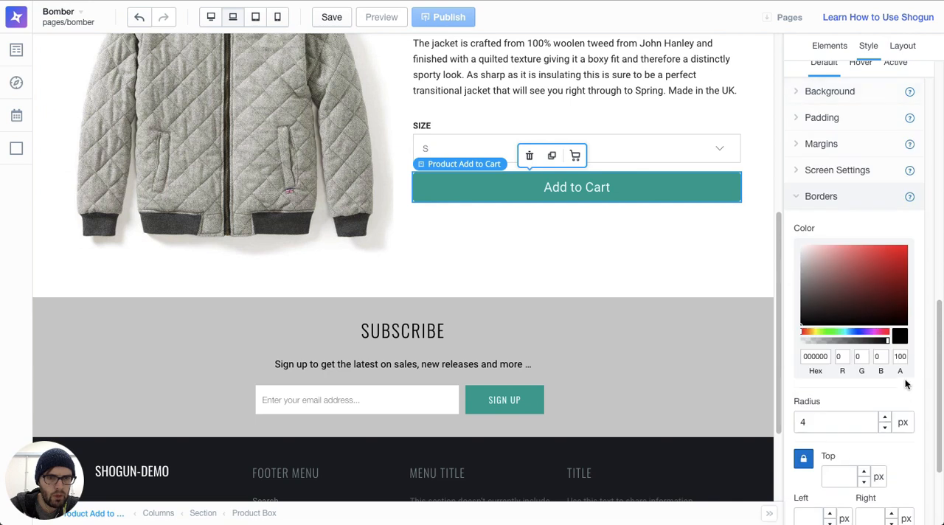
click(680, 362)
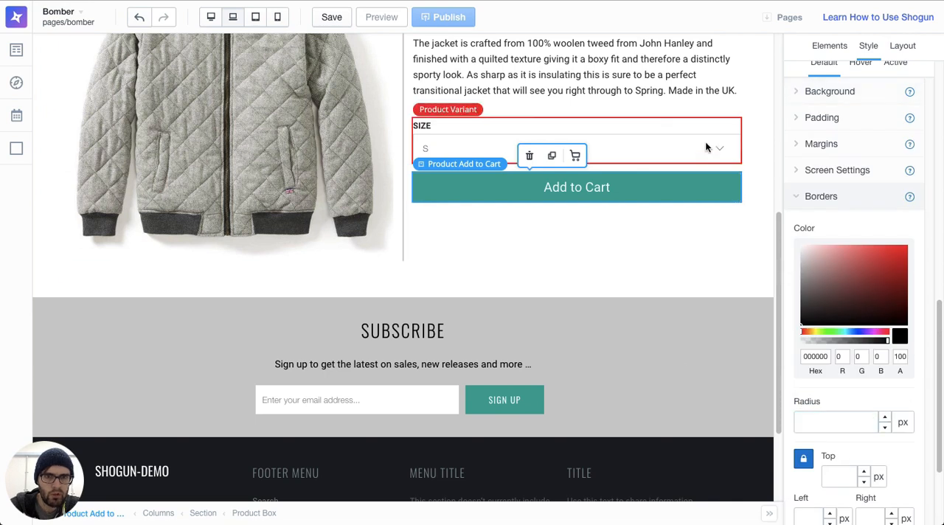
Step: Set the Add to Cart button's hover-state background color to hex 04736B, copied from the Sublime Text notes
scroll(698, 277, up, 2)
scroll(797, 180, up, 2)
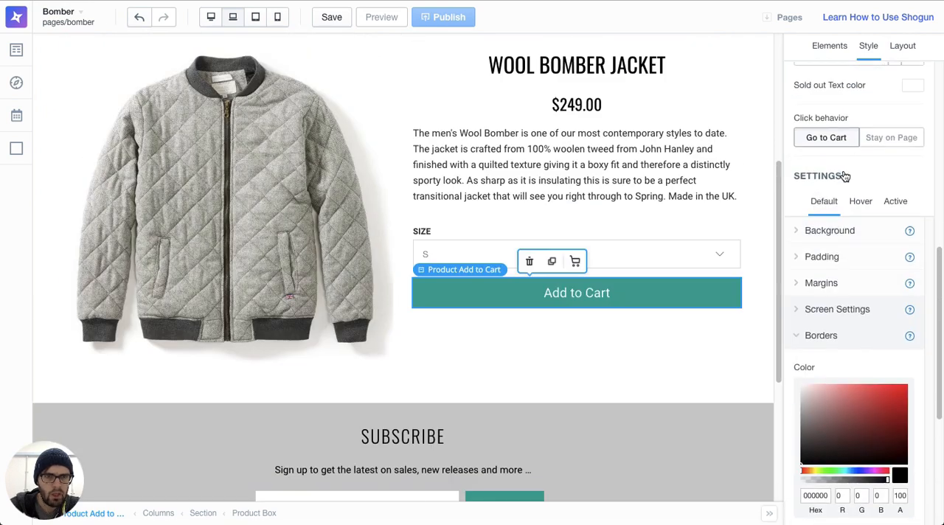
click(862, 202)
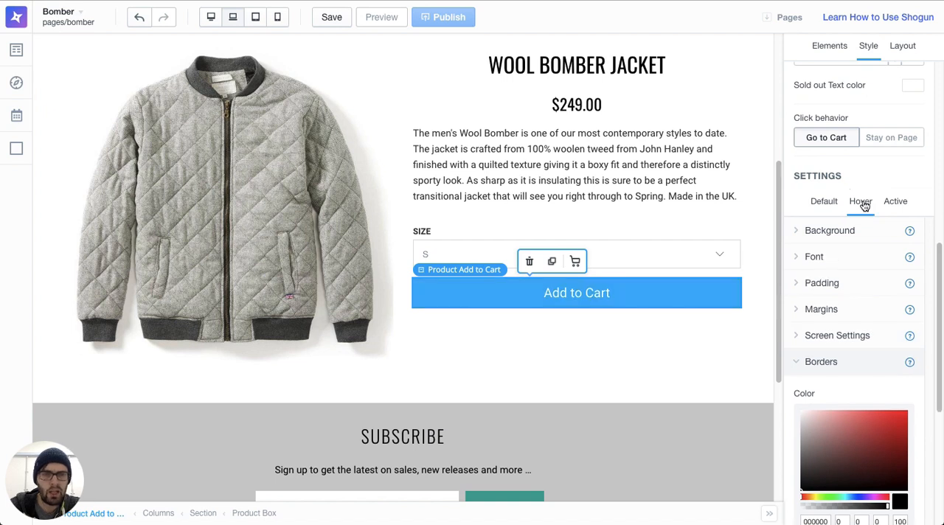
key(super+Tab)
key(super+Tab)
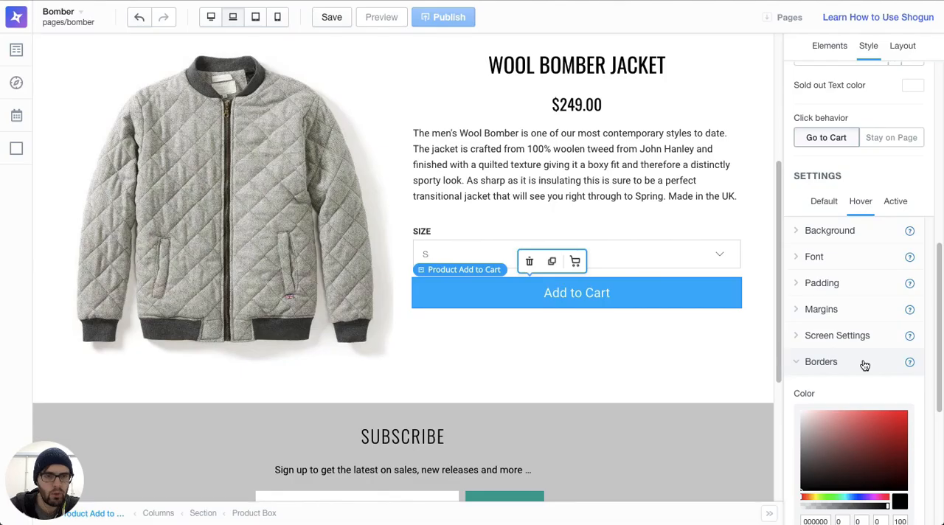
click(844, 230)
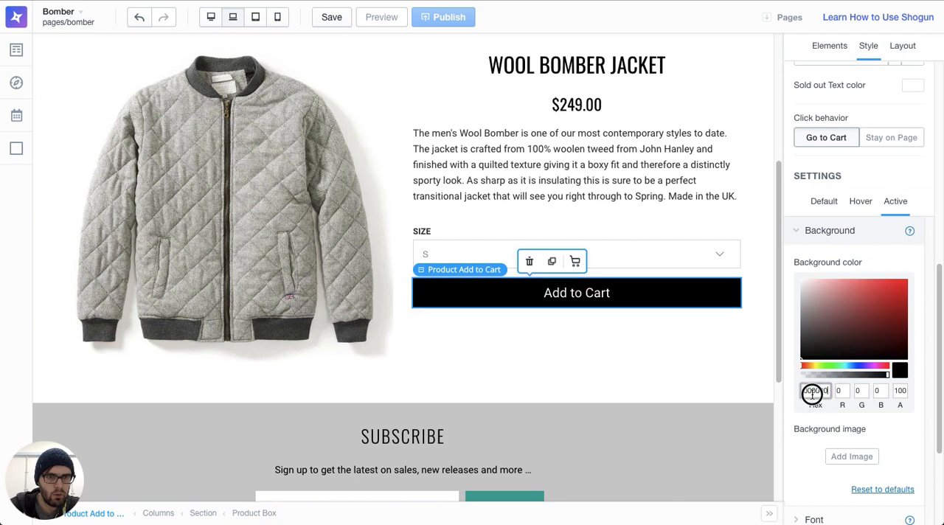
click(675, 356)
Step: Set the Add to Cart button's font to Oswald and change its button text to ADD TO CART
click(607, 304)
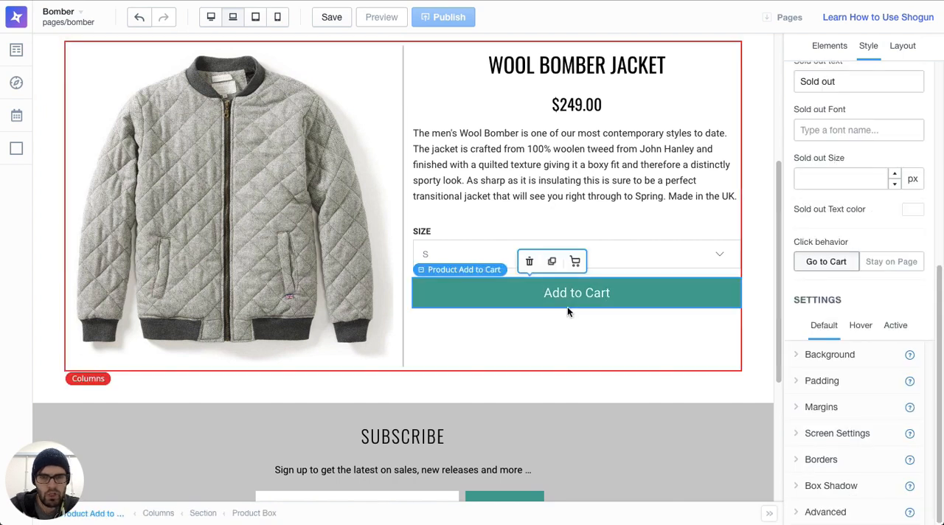
scroll(567, 306, down, 2)
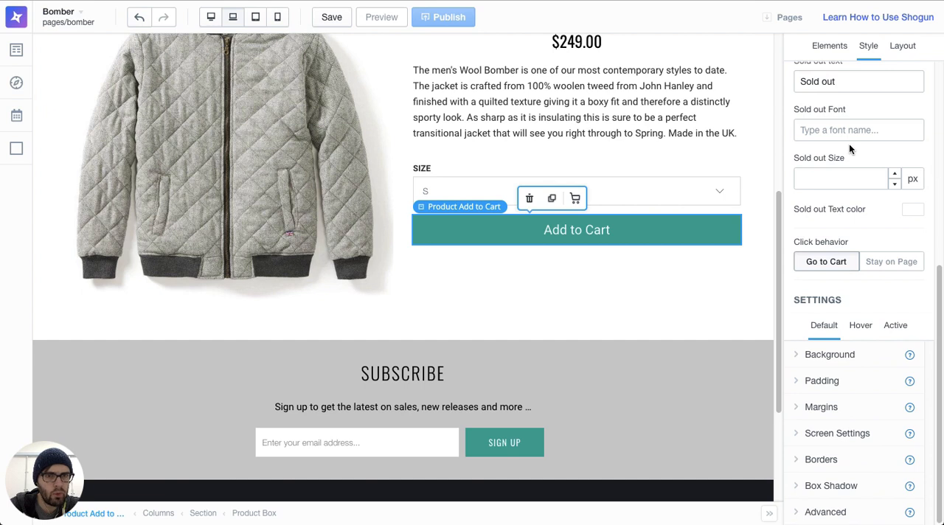
scroll(850, 149, up, 5)
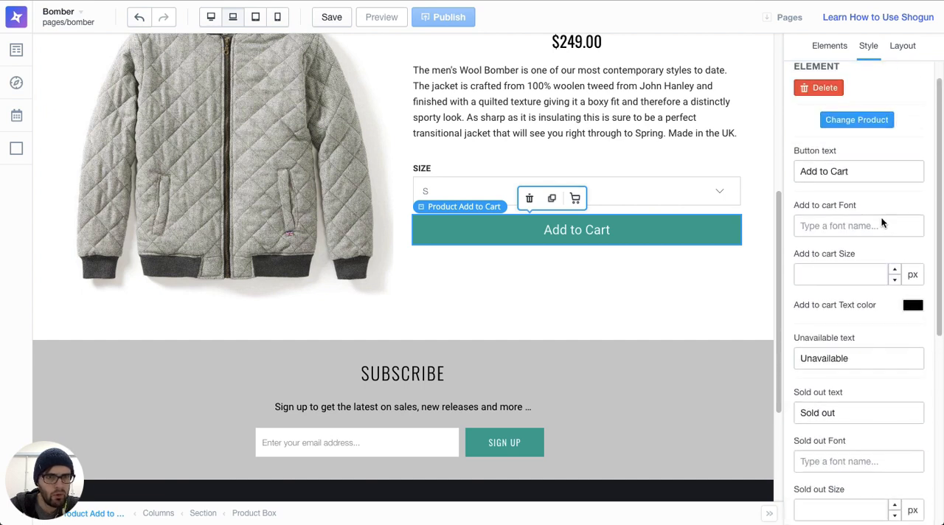
text(oswal)
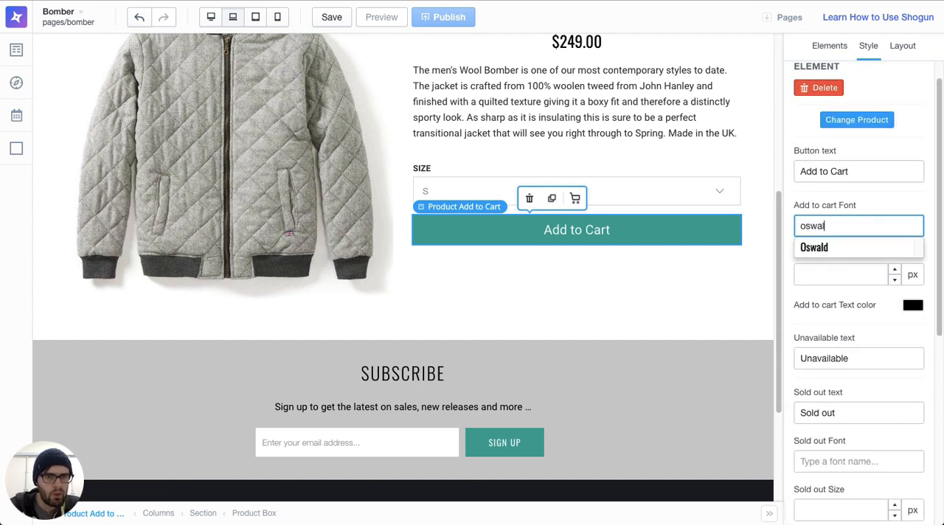
click(844, 247)
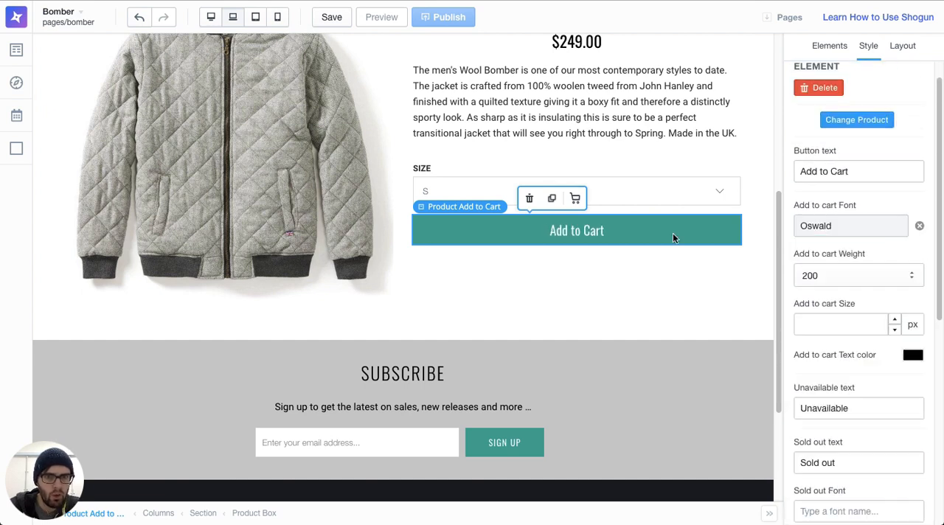
triple_click(843, 174)
text(ADD TO CART)
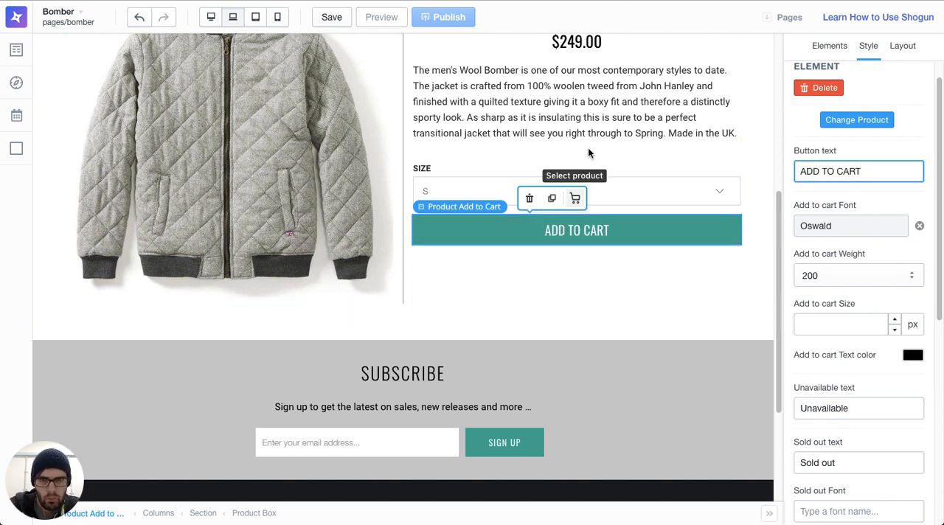
Step: Review the hero and product section in the current layout, and check how the page looks in tablet and mobile views
click(590, 118)
scroll(617, 295, up, 5)
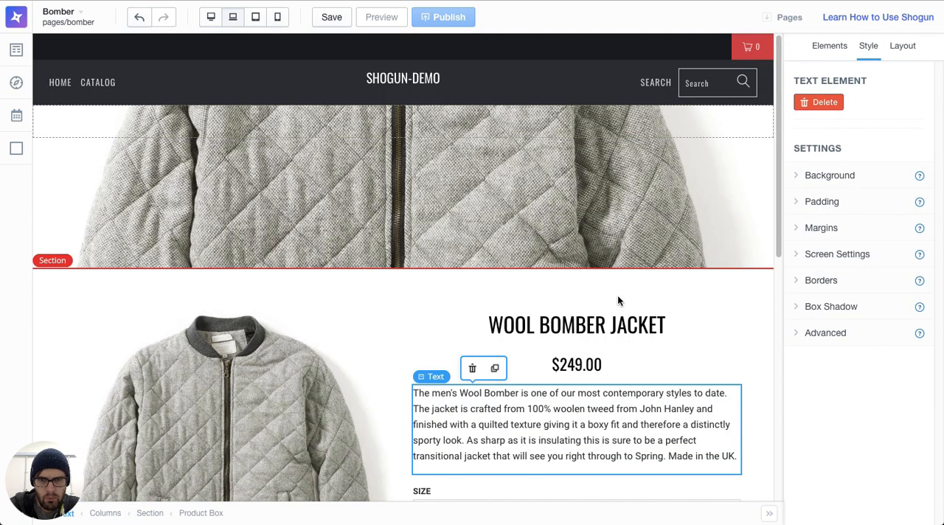
scroll(572, 397, down, 5)
scroll(570, 390, up, 2)
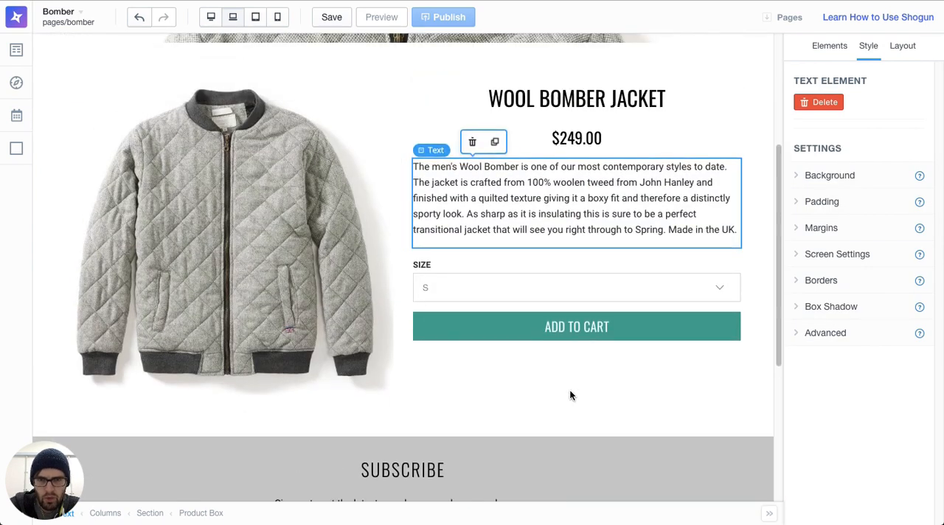
scroll(558, 278, up, 1)
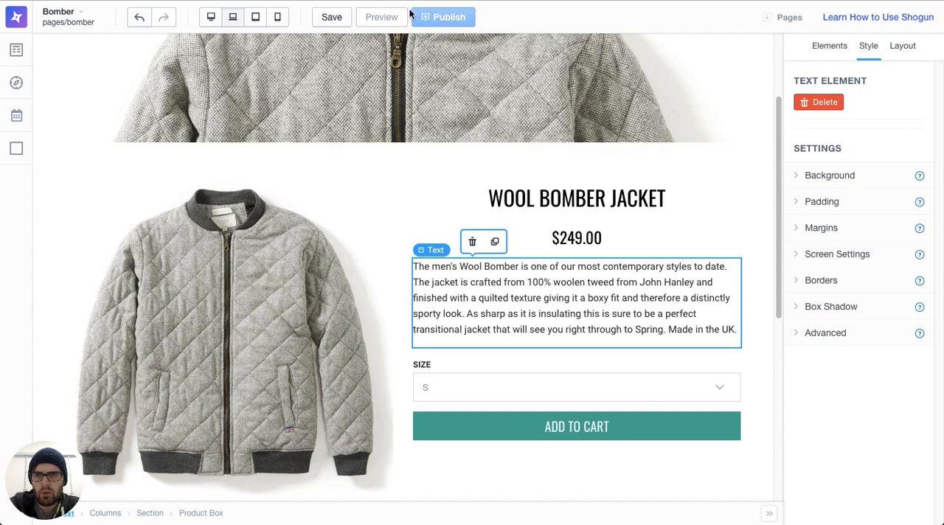
click(255, 19)
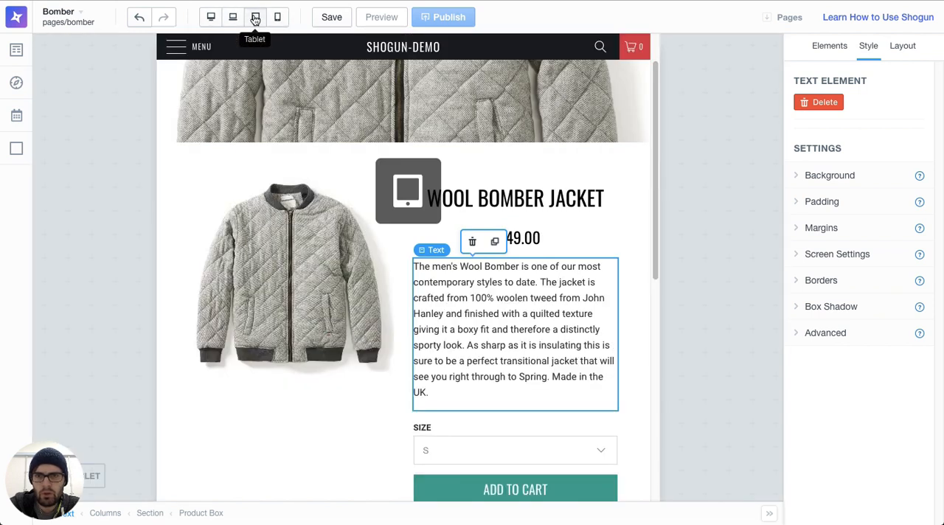
click(278, 19)
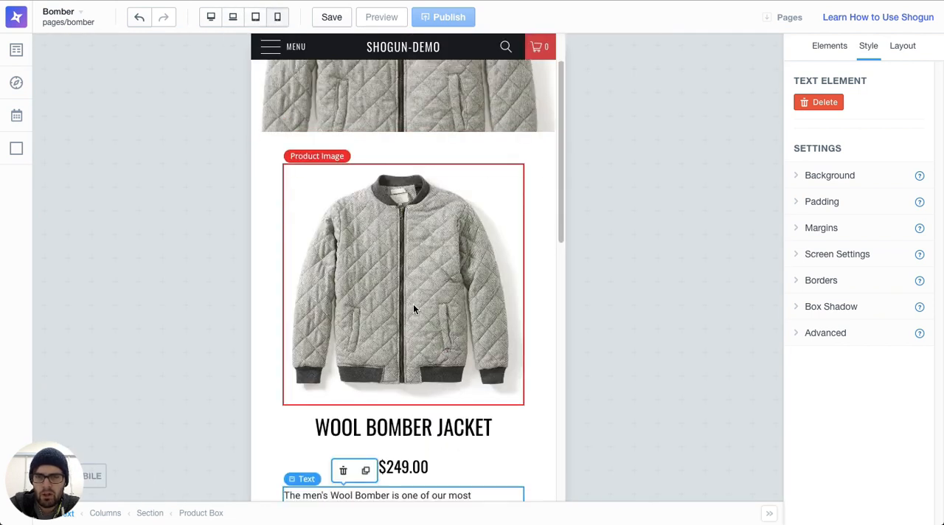
scroll(416, 280, up, 1)
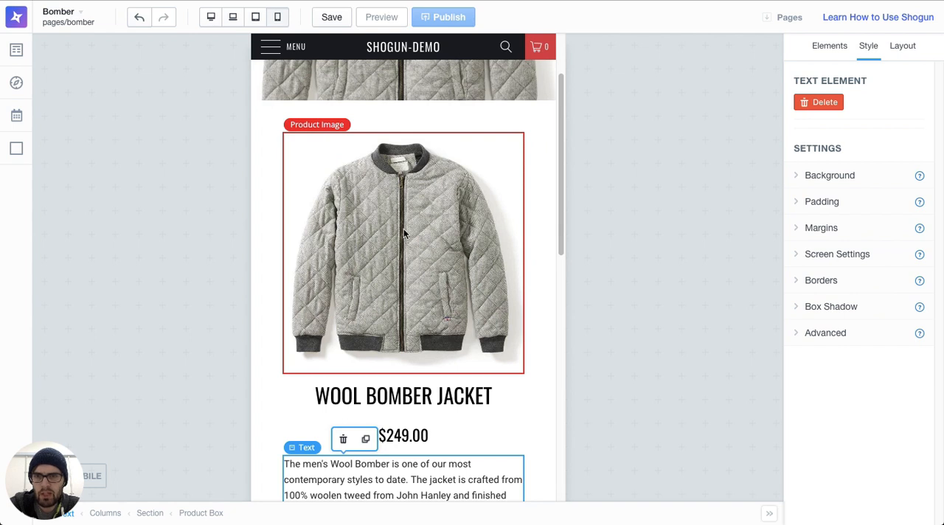
scroll(405, 243, down, 5)
scroll(398, 477, down, 1)
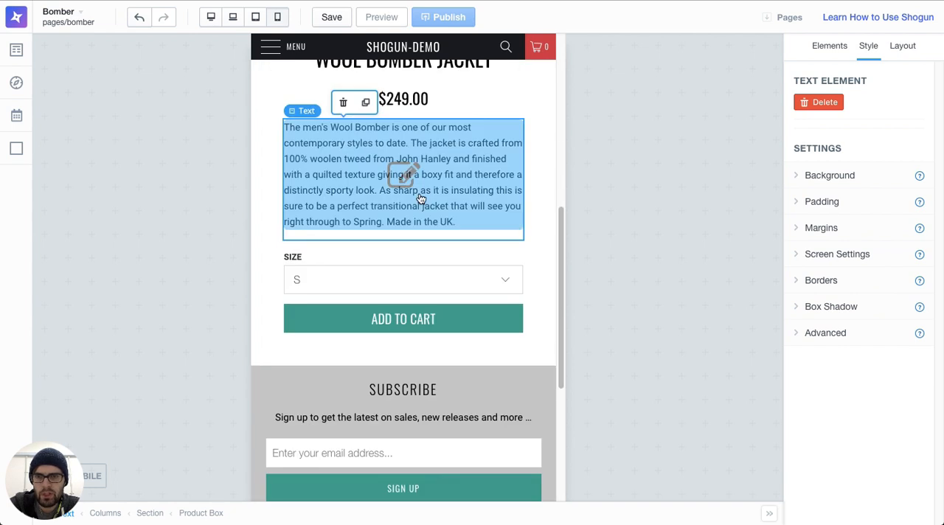
Step: Set the product columns' stacking behavior to Right first in laptop view and check the stacked order in mobile view
scroll(427, 185, up, 6)
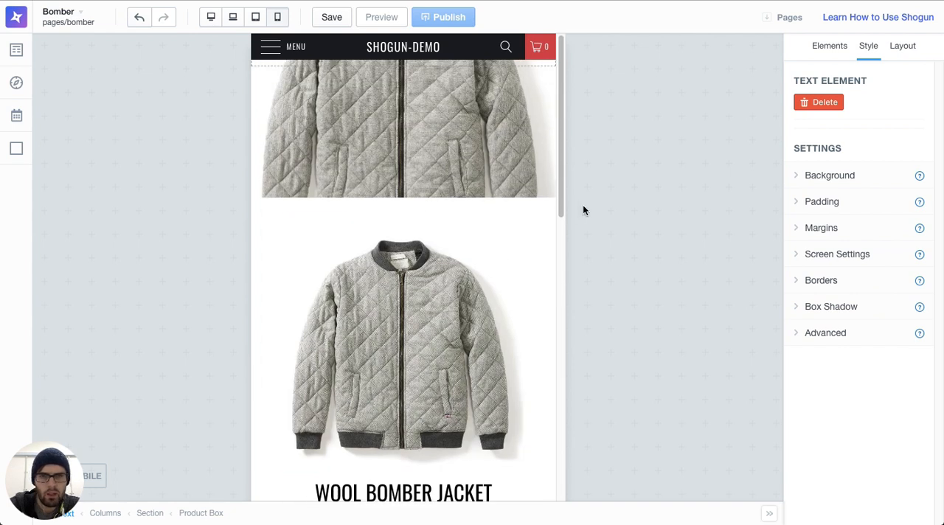
click(235, 22)
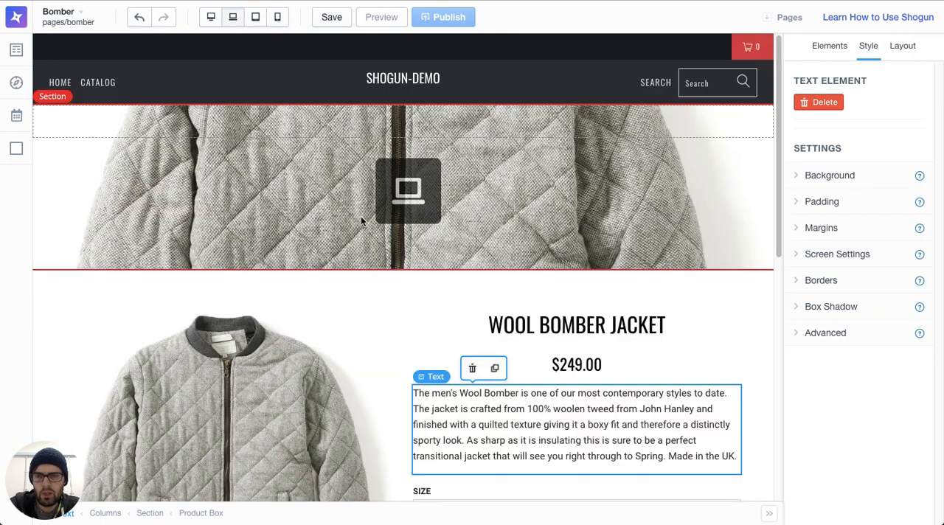
click(398, 350)
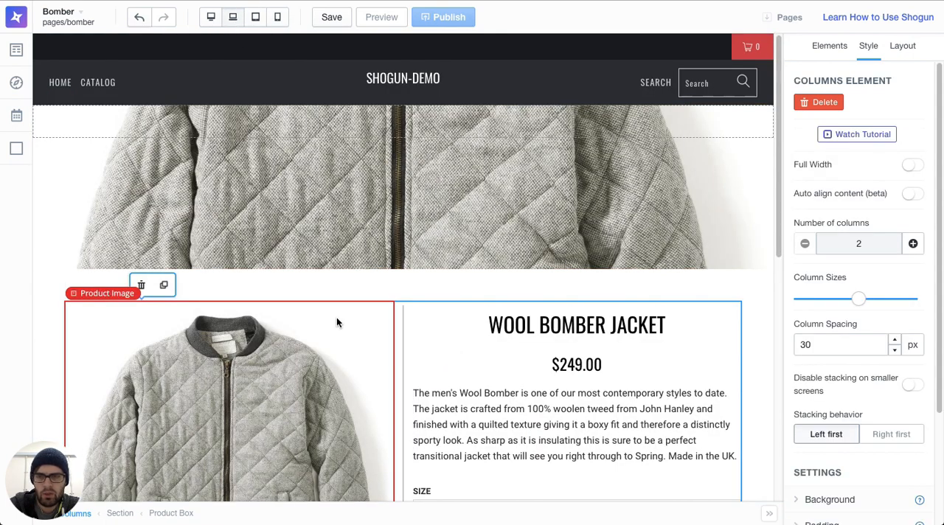
scroll(872, 348, down, 1)
click(895, 366)
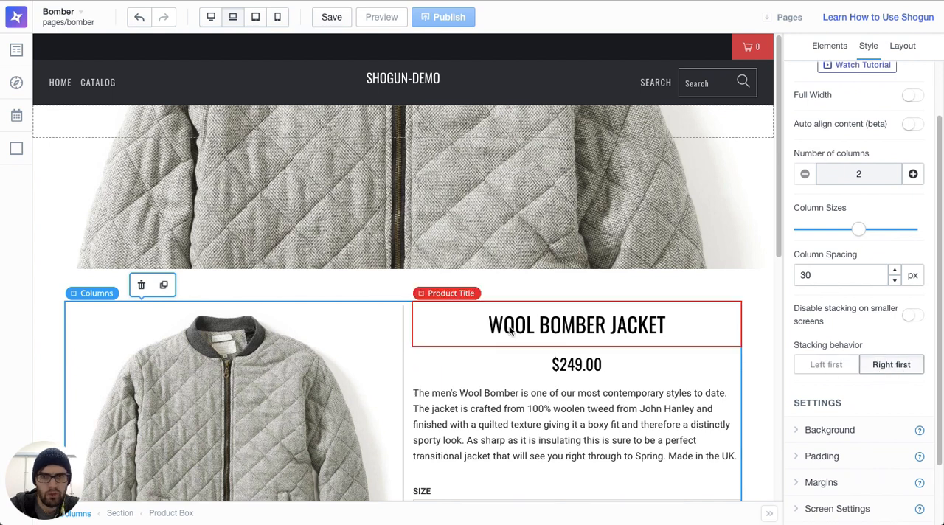
click(279, 22)
scroll(367, 276, down, 5)
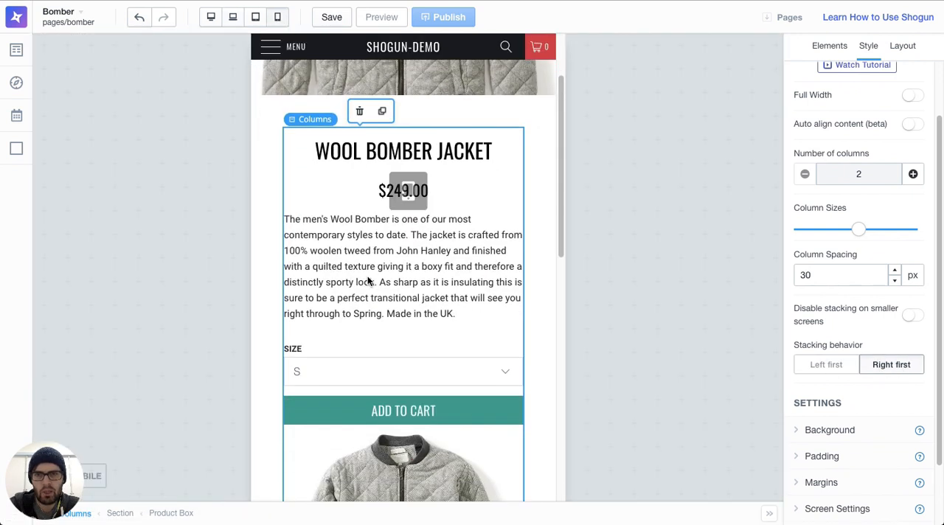
scroll(408, 302, down, 3)
scroll(407, 353, up, 6)
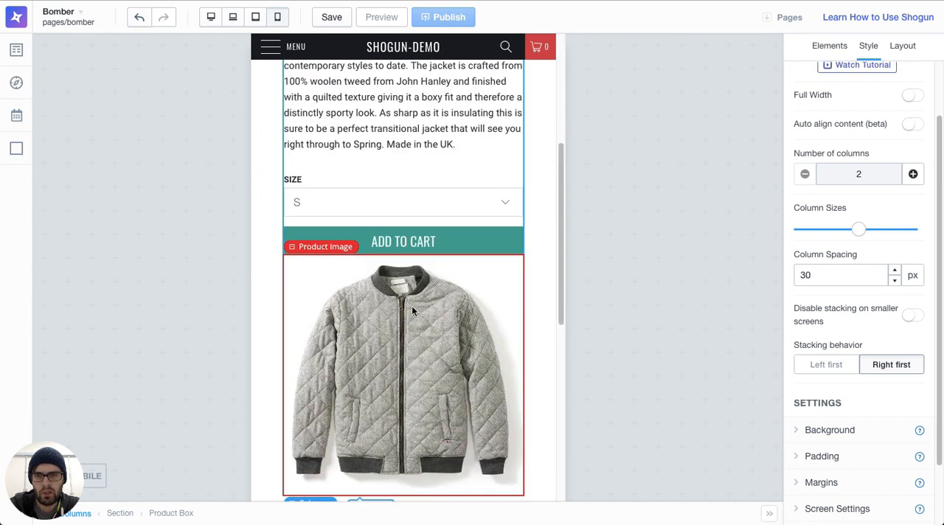
Step: Give the Add to Cart button a bottom margin of 20 px and compare the spacing in laptop and mobile views
scroll(419, 247, down, 4)
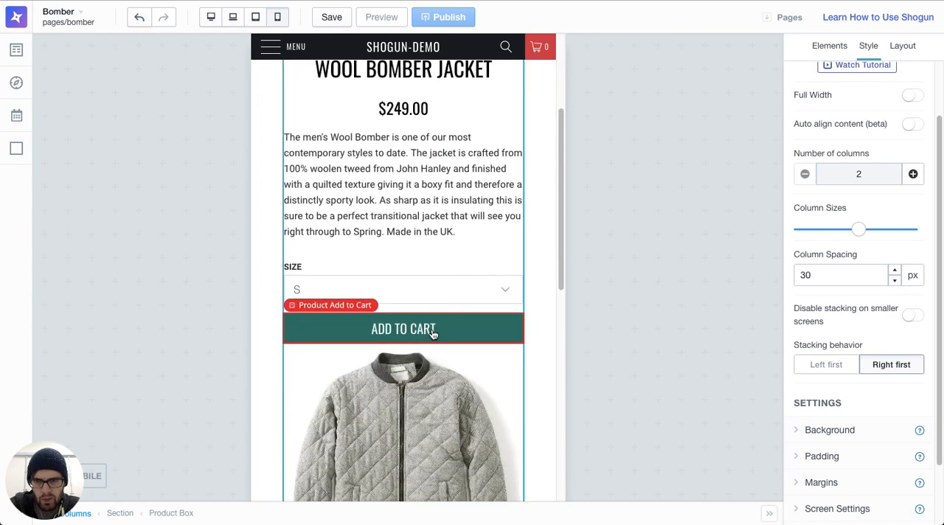
click(430, 329)
scroll(847, 384, down, 6)
click(832, 408)
scroll(840, 415, down, 2)
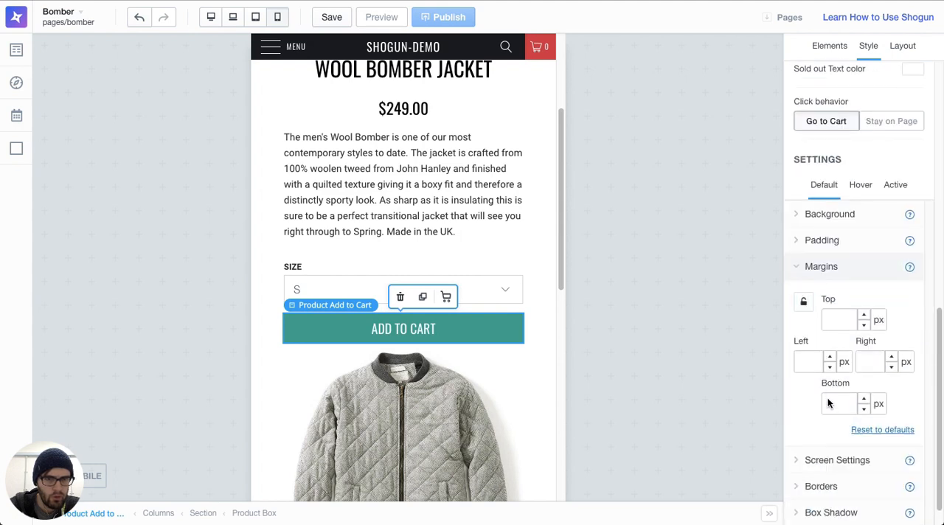
text(20)
scroll(442, 130, up, 3)
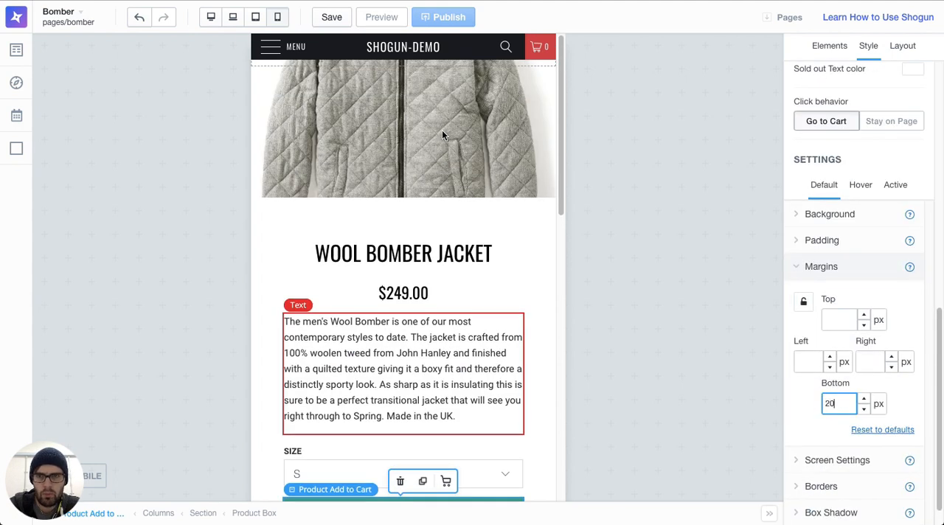
click(233, 16)
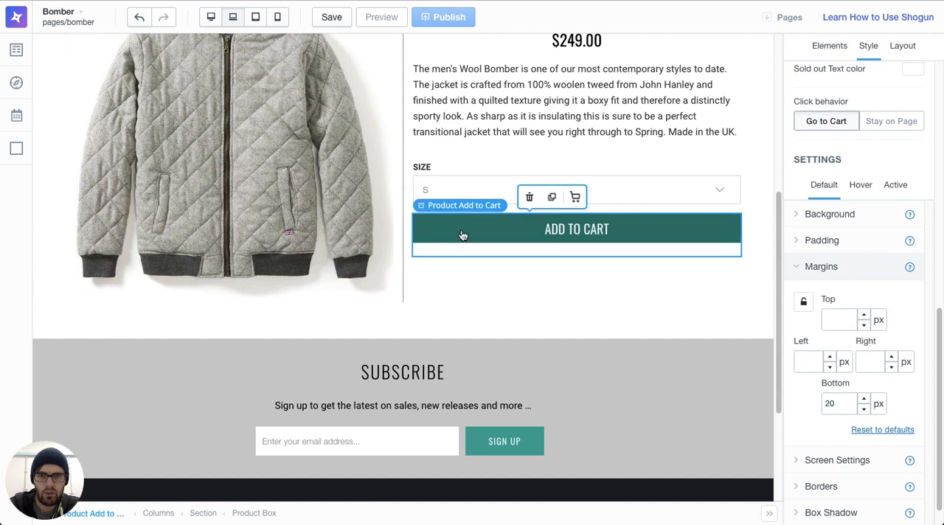
scroll(256, 236, up, 5)
click(277, 16)
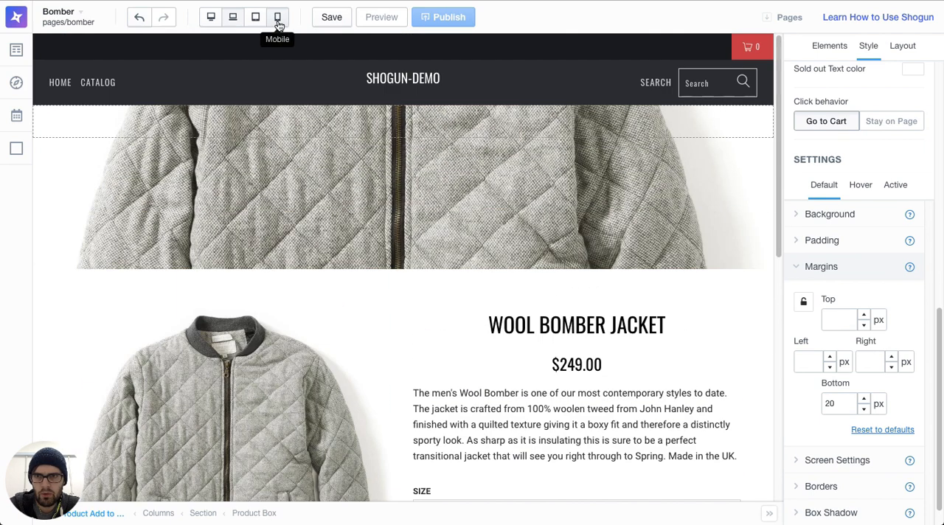
scroll(371, 286, down, 10)
scroll(424, 337, up, 8)
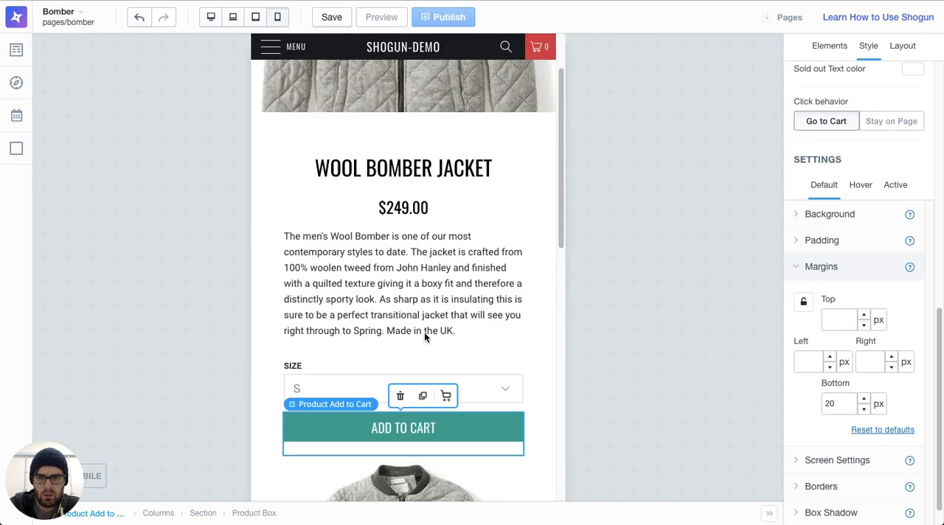
Step: Return to laptop view and add the custom Featured Promotions element directly below the product columns
click(233, 22)
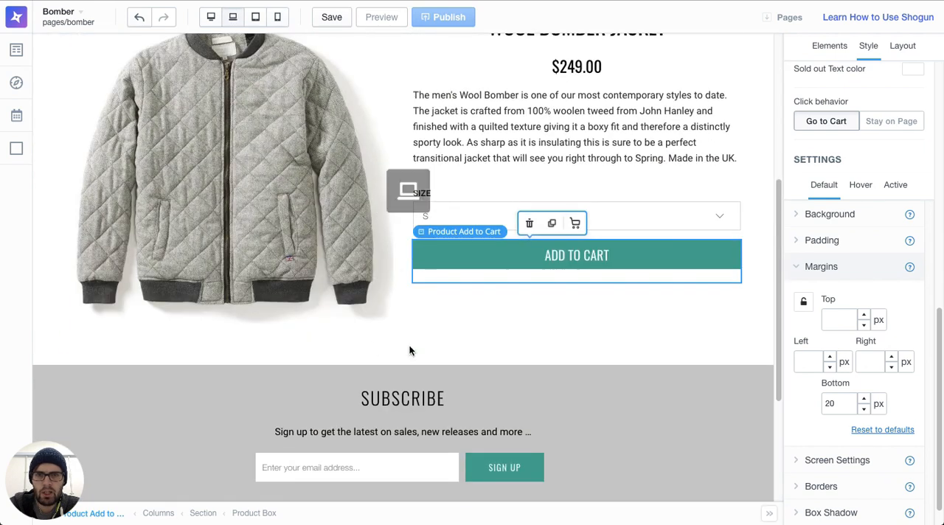
click(441, 320)
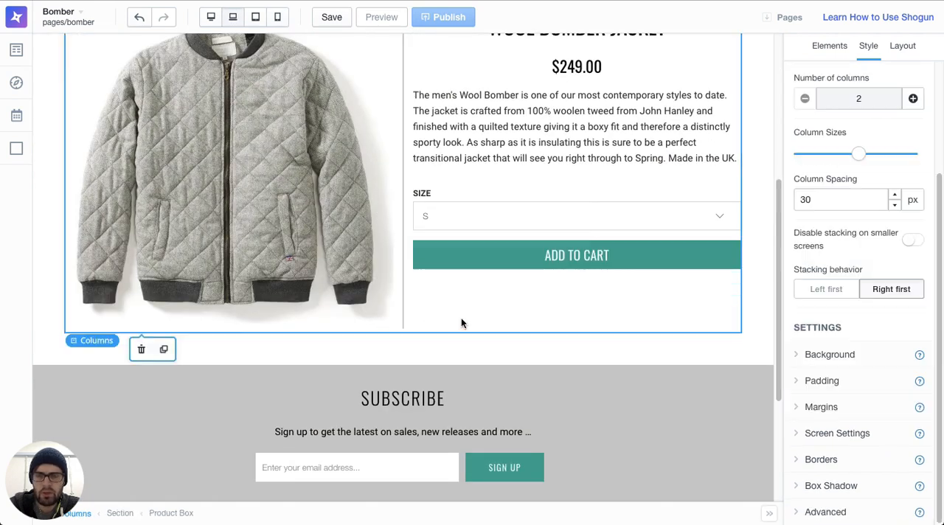
click(822, 53)
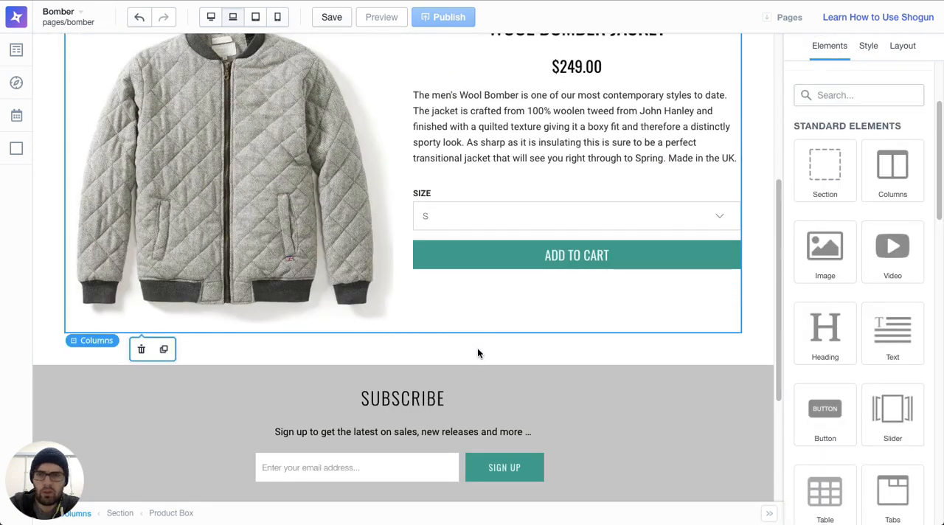
scroll(477, 353, up, 3)
scroll(487, 350, down, 2)
scroll(867, 394, down, 5)
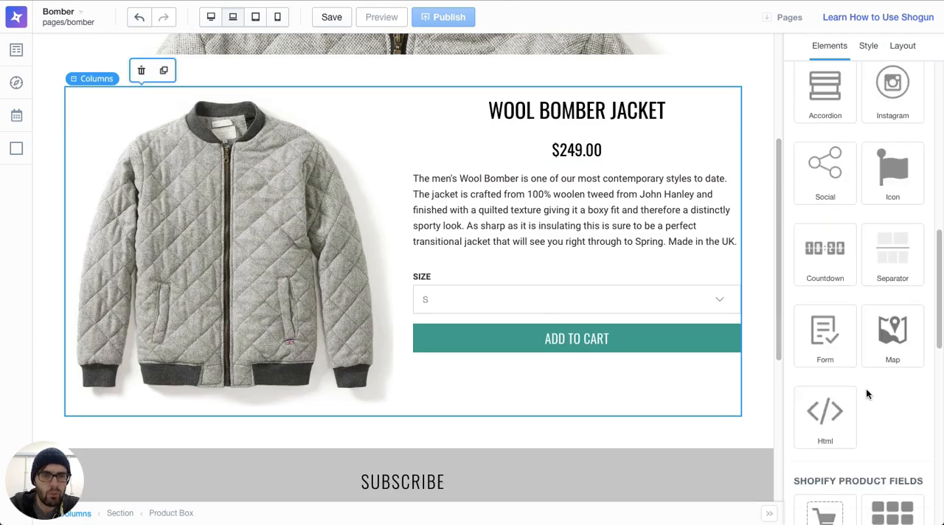
scroll(867, 395, down, 8)
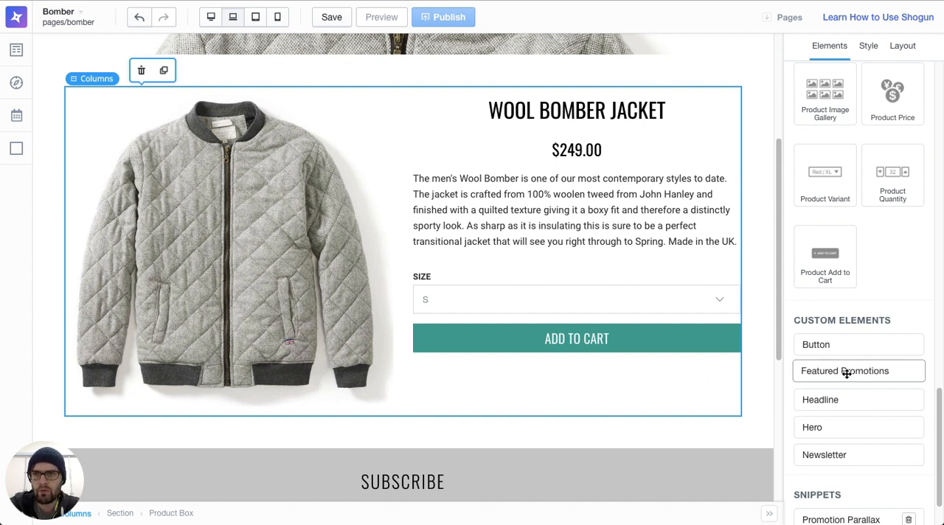
drag(853, 371, 534, 457)
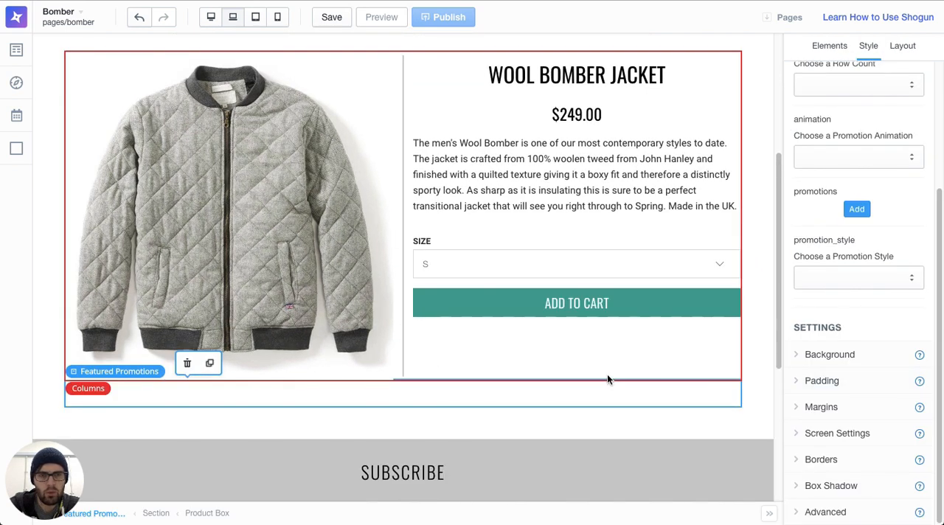
Step: Set the product columns' bottom margin to 20 px
click(571, 346)
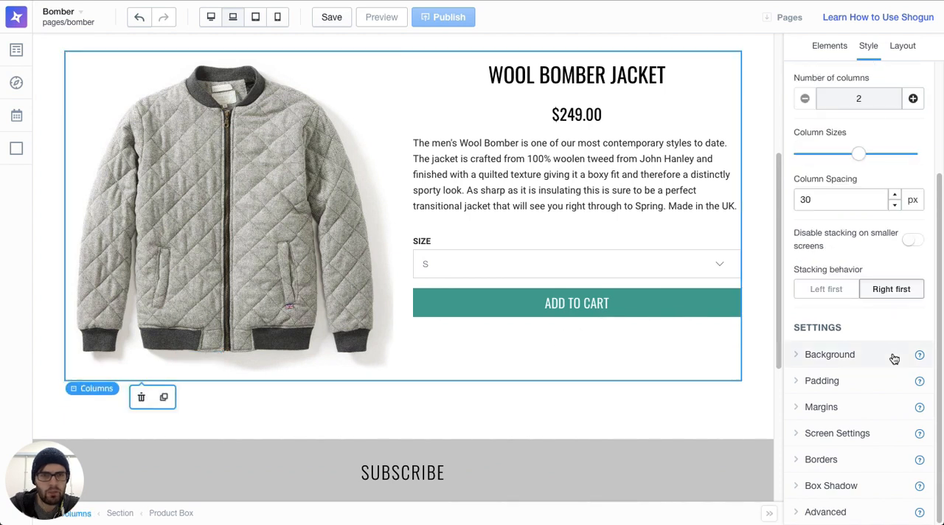
click(846, 405)
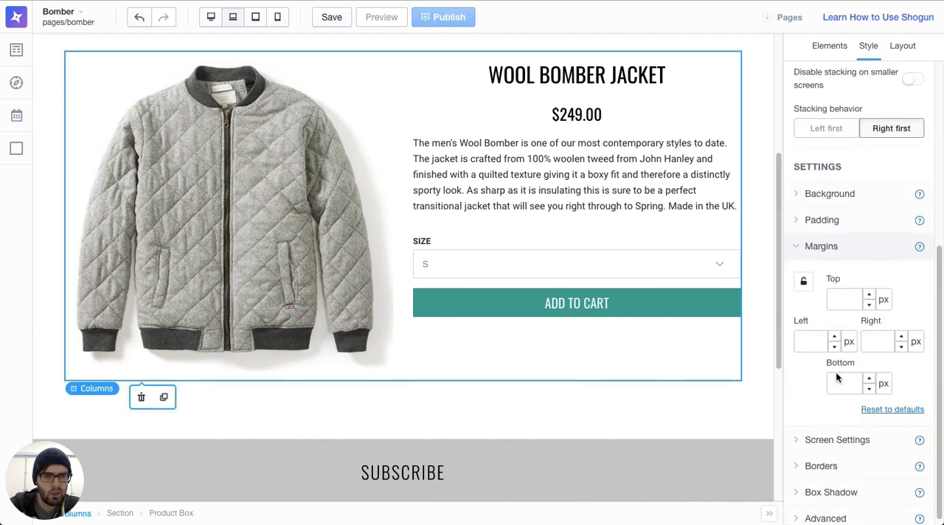
text(20)
Step: Add four promotion entries to the Featured Promotions element
click(449, 413)
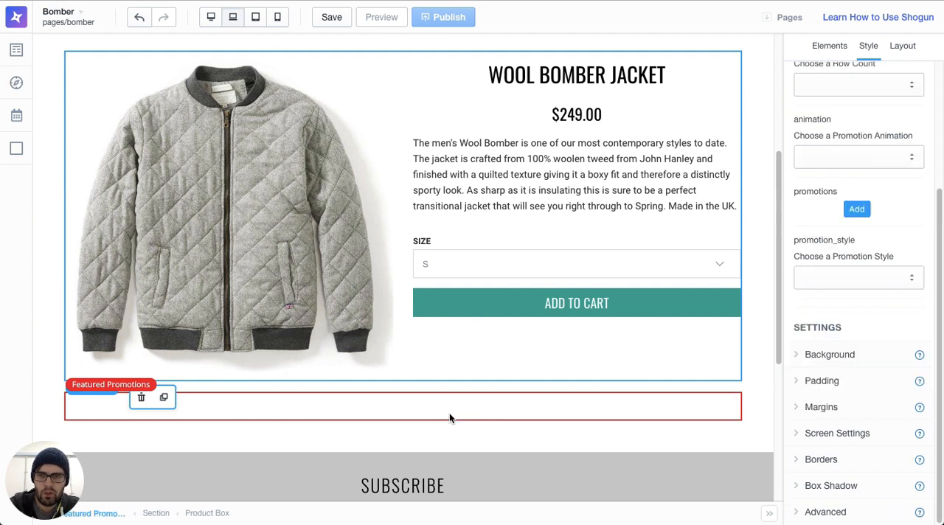
scroll(836, 231, up, 1)
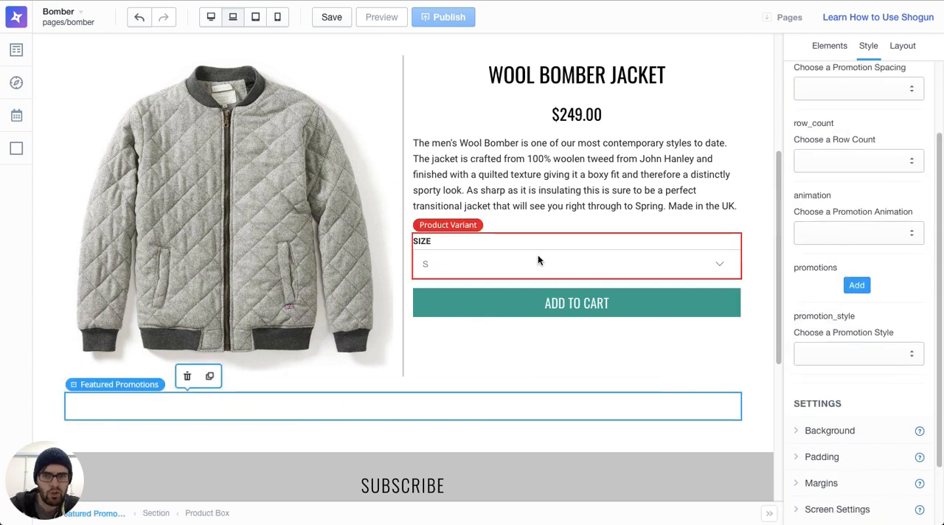
click(858, 287)
scroll(858, 273, down, 5)
click(858, 275)
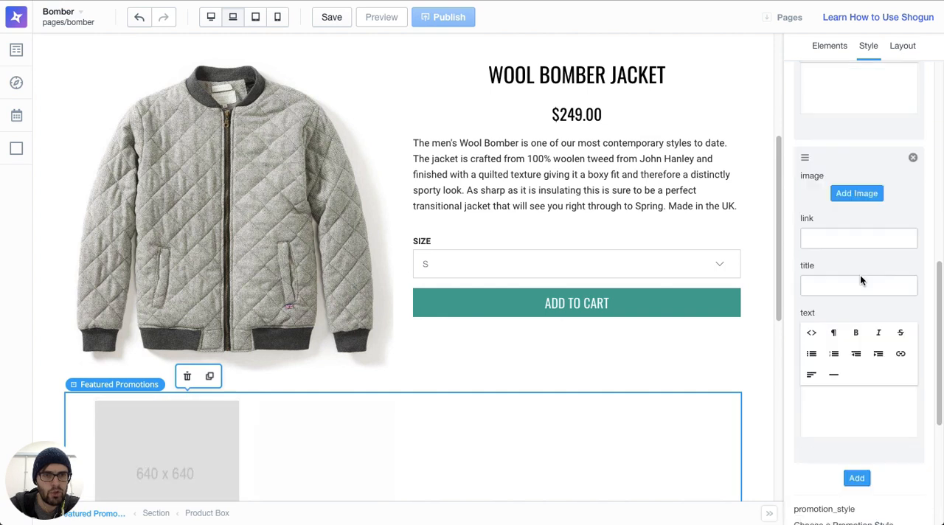
scroll(857, 297, down, 4)
click(856, 326)
scroll(858, 331, down, 1)
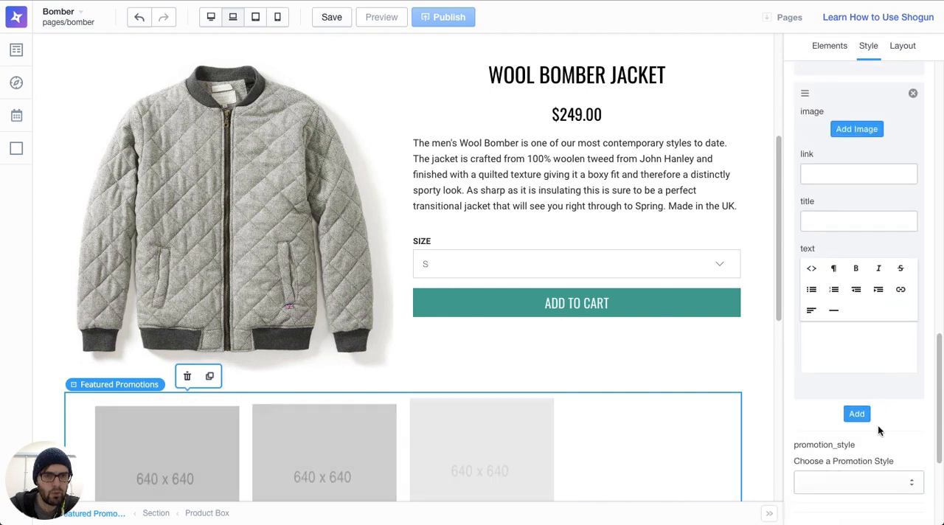
click(856, 411)
scroll(527, 411, down, 3)
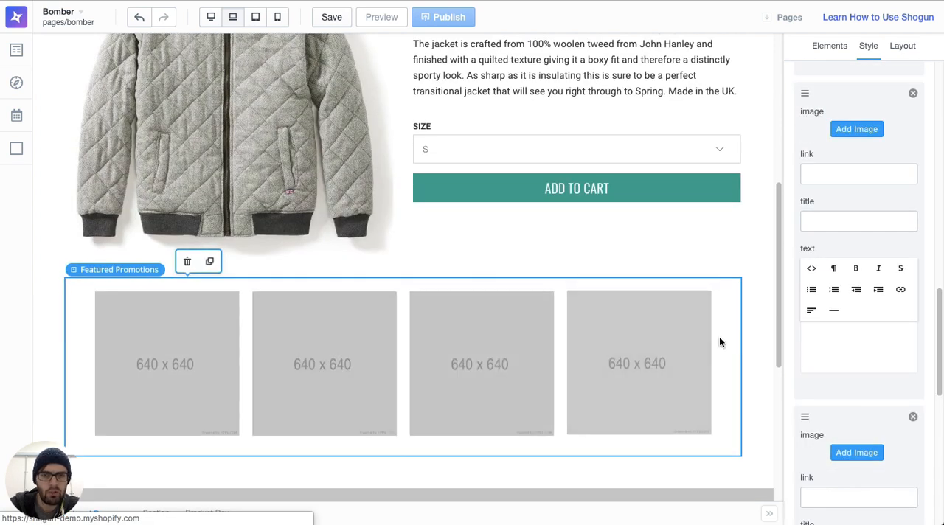
Step: Upload the local file IMG_1290.jpeg from the jacker folder as the first promotion's image
scroll(906, 284, up, 10)
scroll(907, 284, up, 2)
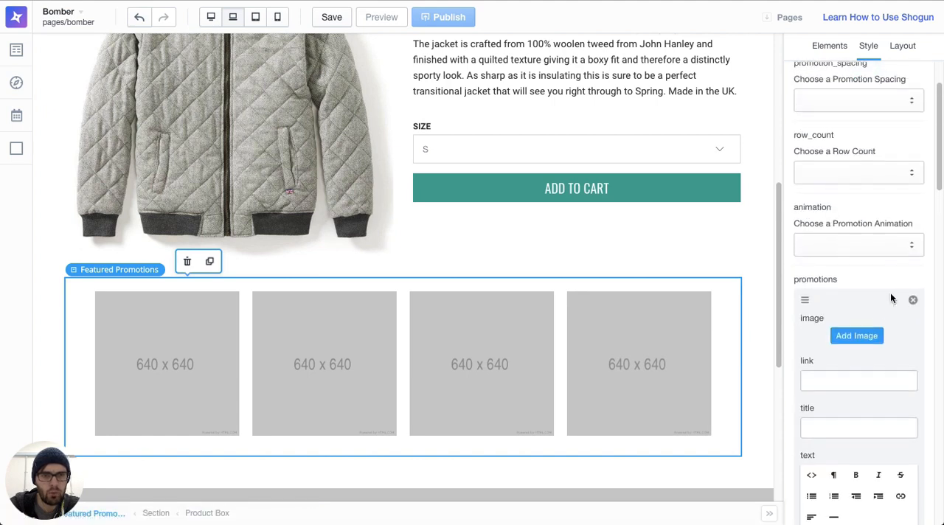
click(858, 336)
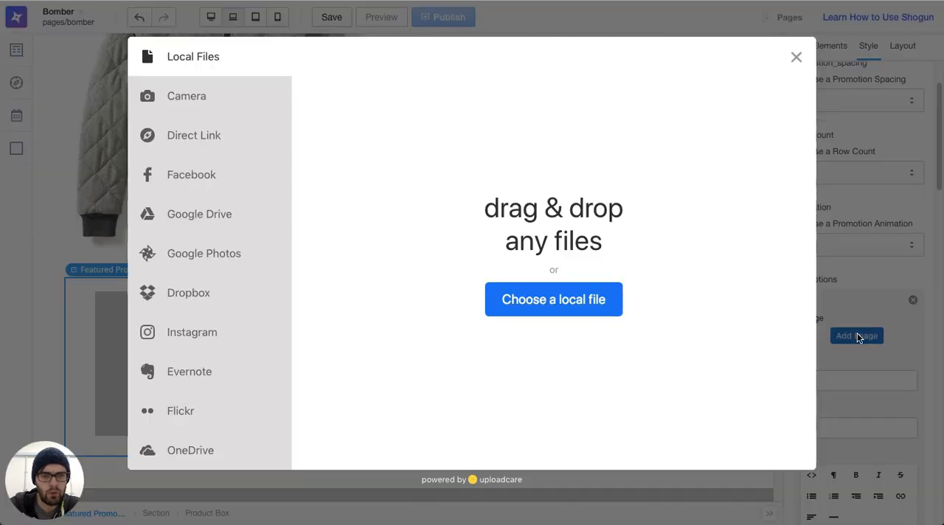
click(596, 299)
click(388, 29)
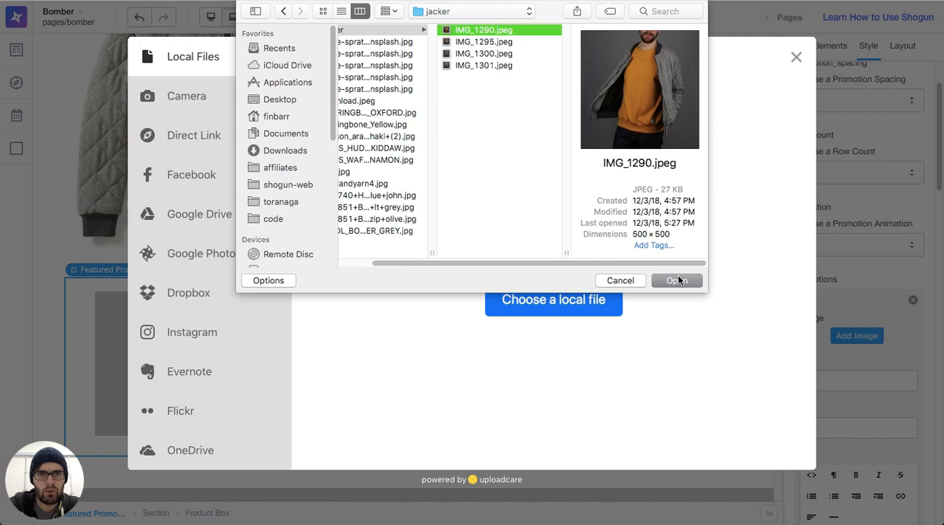
click(678, 281)
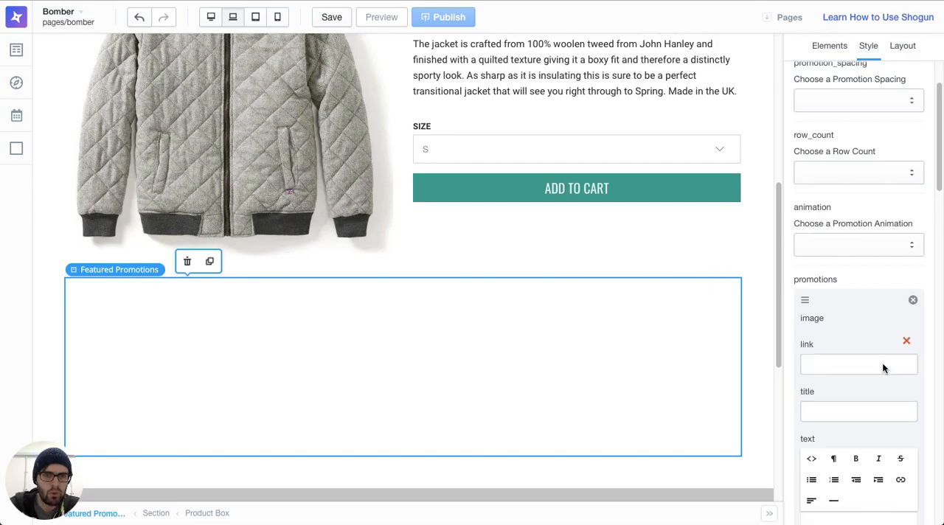
Step: Upload the local file IMG_1295.jpeg as the second promotion's image
scroll(870, 383, down, 3)
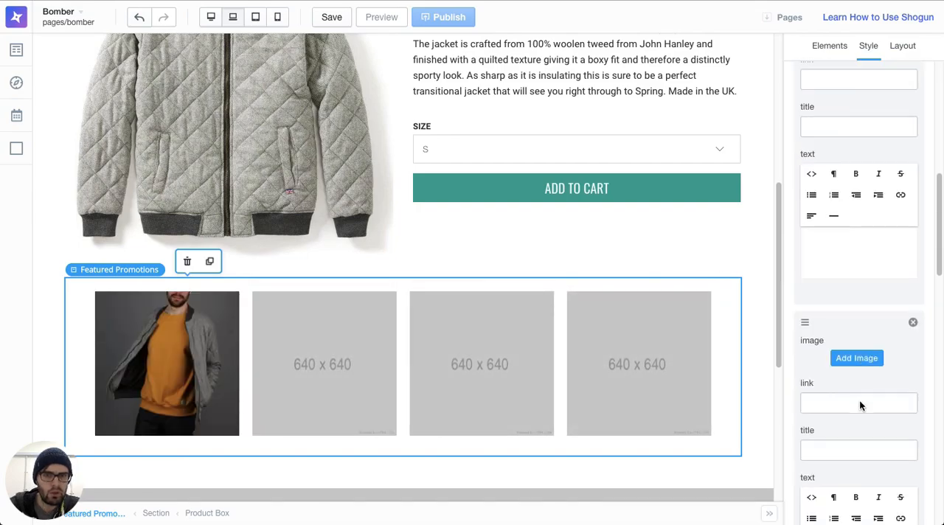
click(854, 357)
click(516, 298)
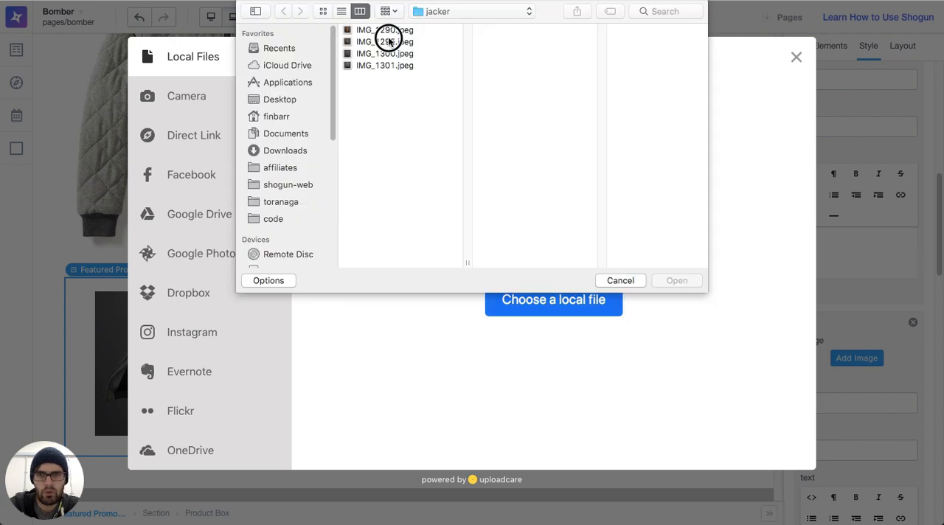
click(390, 42)
click(675, 281)
Step: Upload the local file IMG_1300.jpeg as the third promotion's image
scroll(895, 337, down, 5)
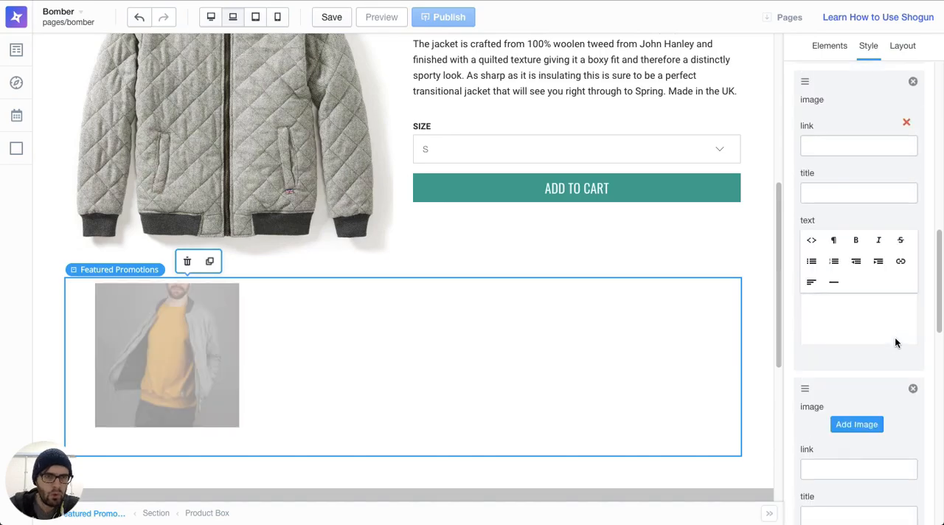
click(857, 335)
click(595, 302)
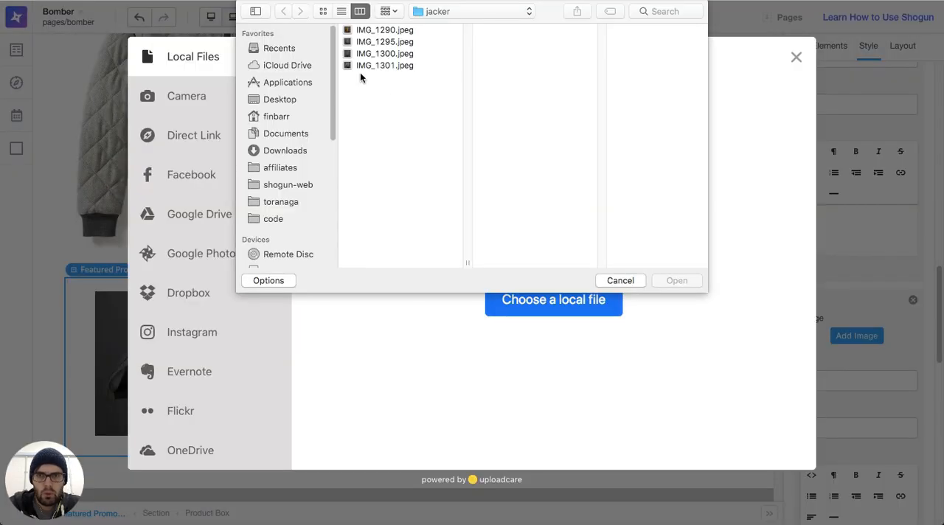
click(364, 53)
click(676, 281)
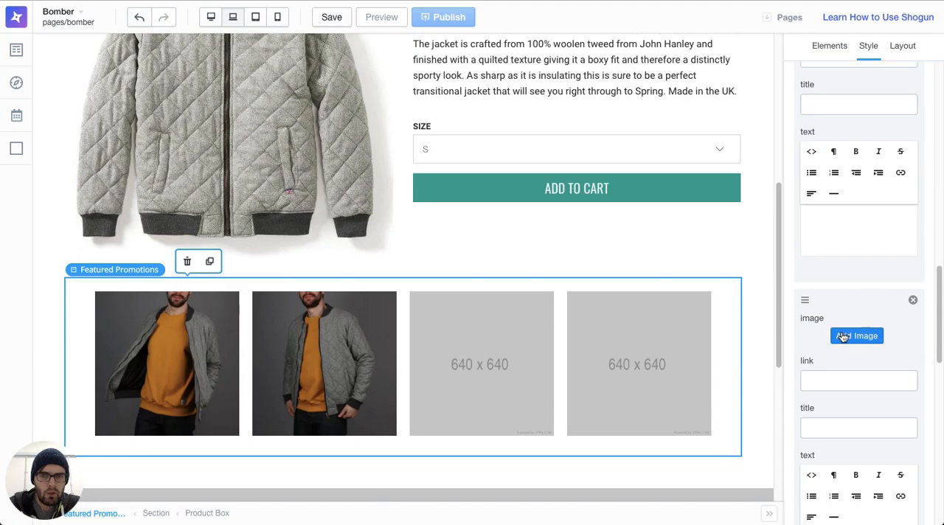
Step: Upload the local file IMG_1301.jpeg as the fourth promotion's image
scroll(830, 332, down, 5)
click(852, 311)
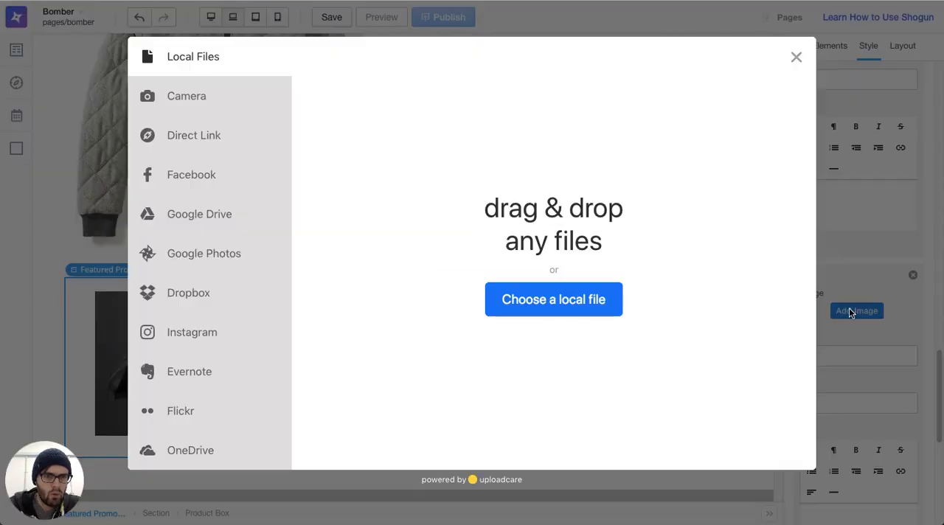
click(532, 298)
click(361, 65)
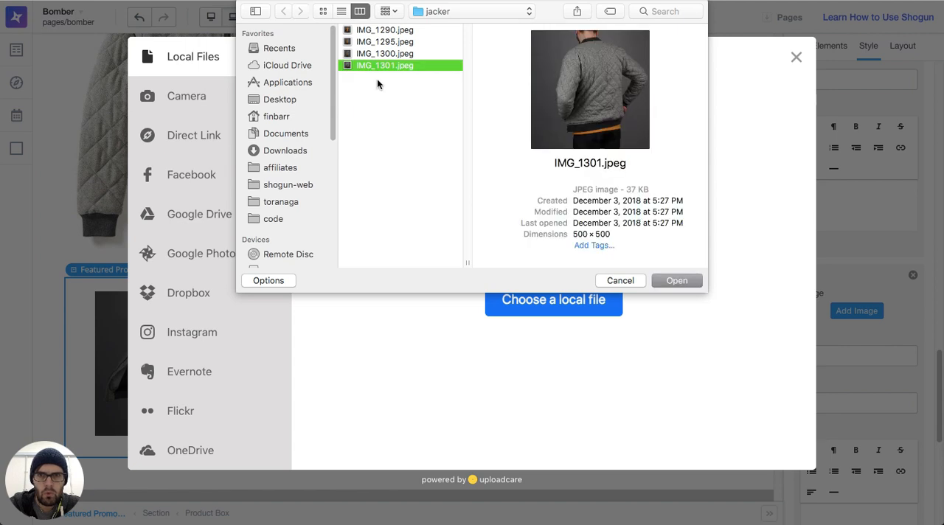
click(676, 281)
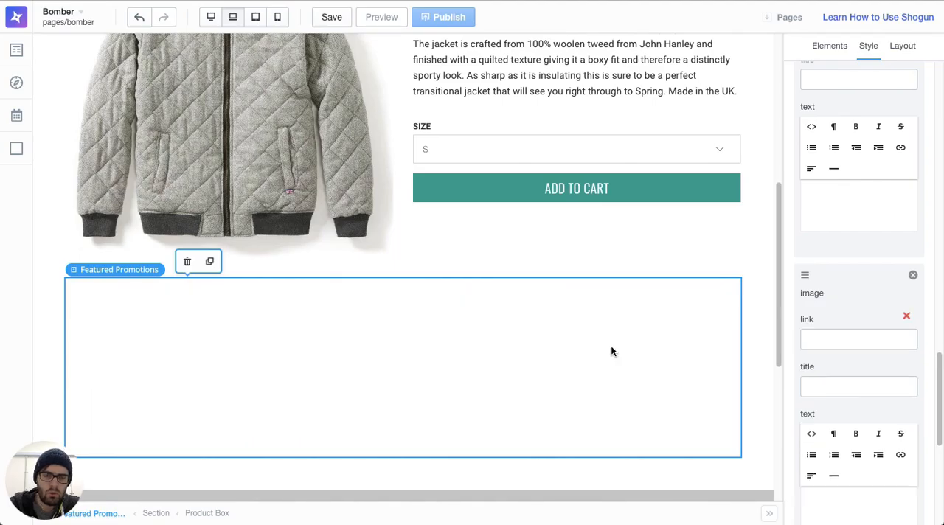
Step: Set the promotion animation of the Featured Promotions element to Fade In
scroll(613, 351, down, 1)
scroll(876, 326, down, 5)
click(856, 320)
scroll(873, 320, down, 5)
click(857, 278)
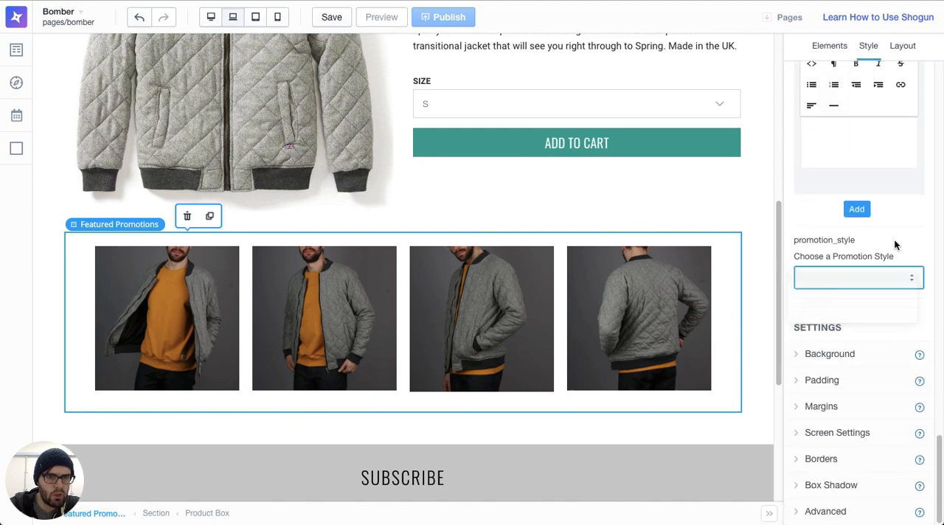
scroll(878, 253, up, 10)
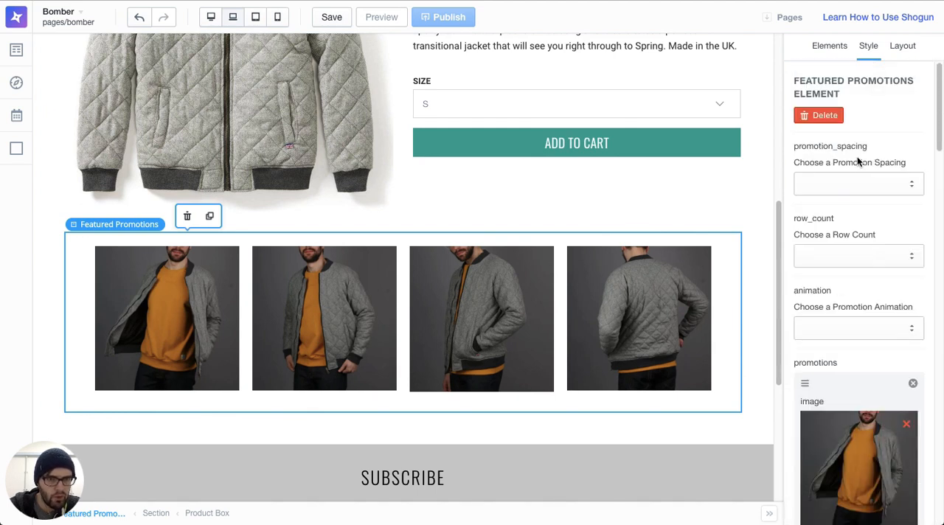
click(866, 333)
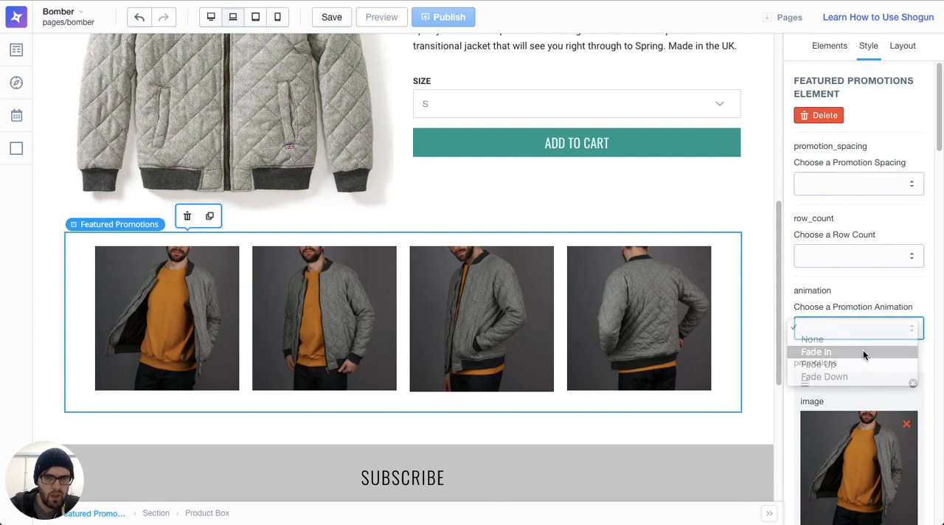
click(863, 352)
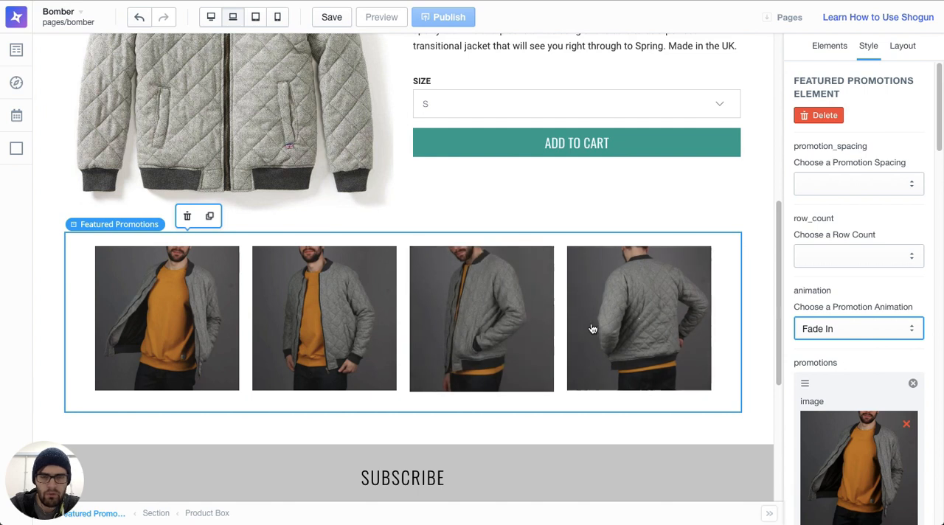
Step: Examine how the promotions row looks and behaves on the page with the animation applied
scroll(642, 325, up, 1)
scroll(704, 381, down, 3)
scroll(703, 380, up, 5)
scroll(702, 378, down, 3)
scroll(702, 377, up, 4)
scroll(702, 377, down, 6)
scroll(702, 378, up, 2)
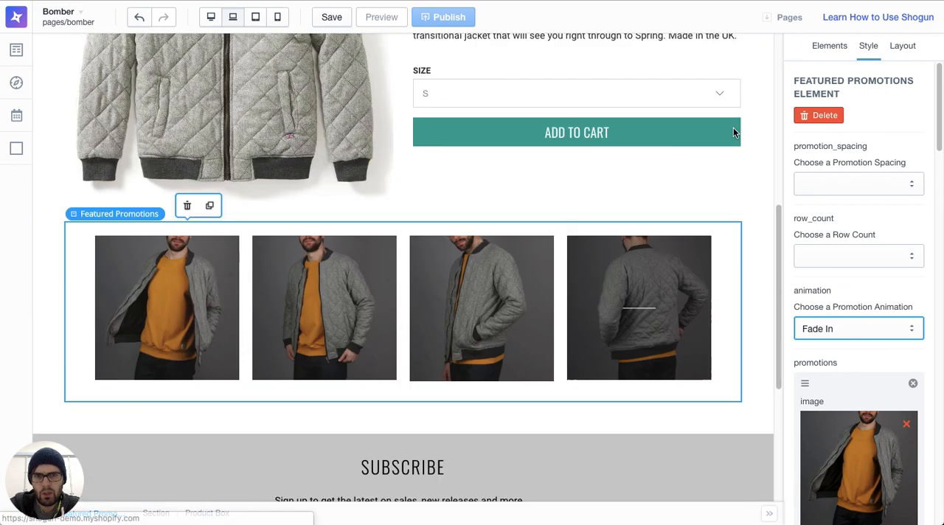
Step: Add a custom Headline element below the promotions row with the title "Sustainably Sourced Wool"
click(832, 47)
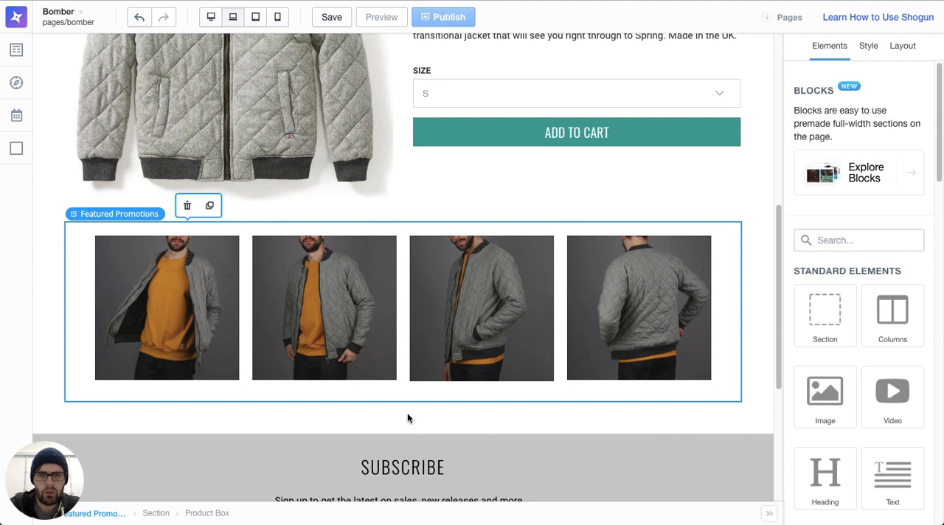
scroll(857, 329, down, 14)
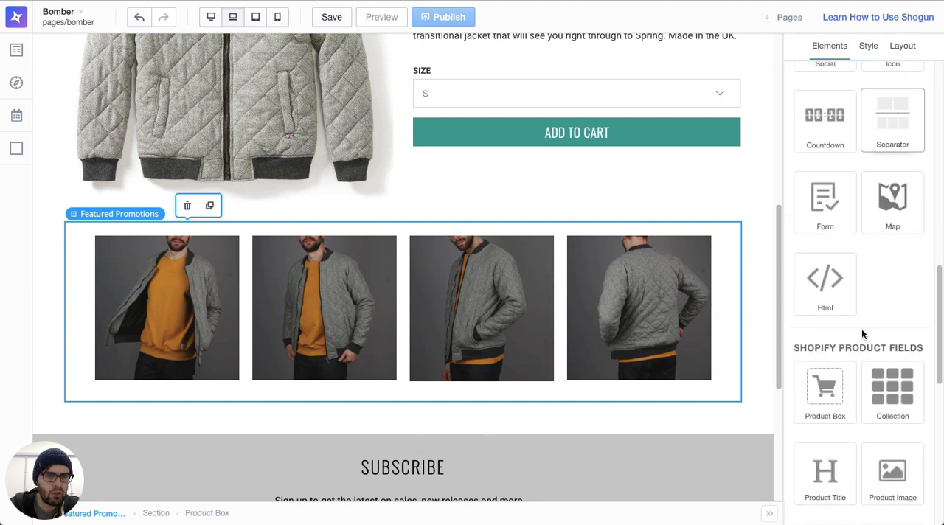
scroll(832, 270, down, 2)
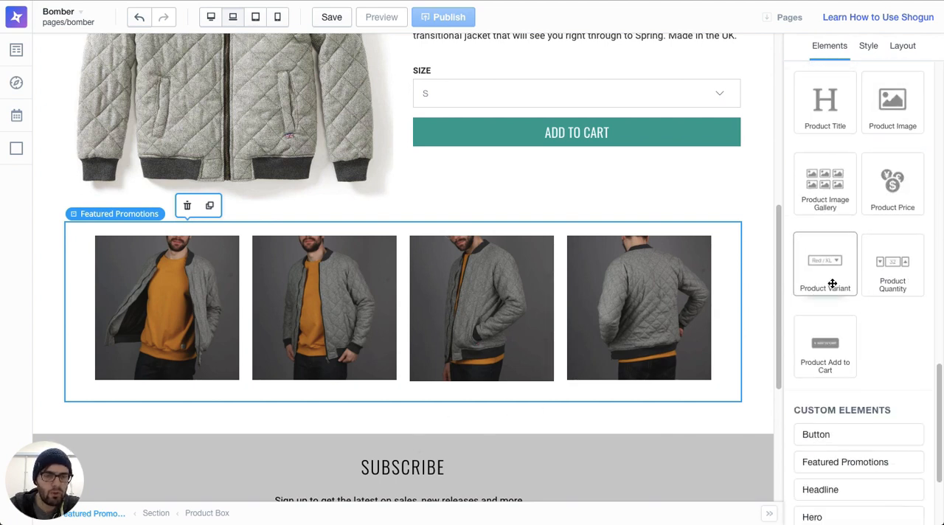
scroll(879, 268, down, 3)
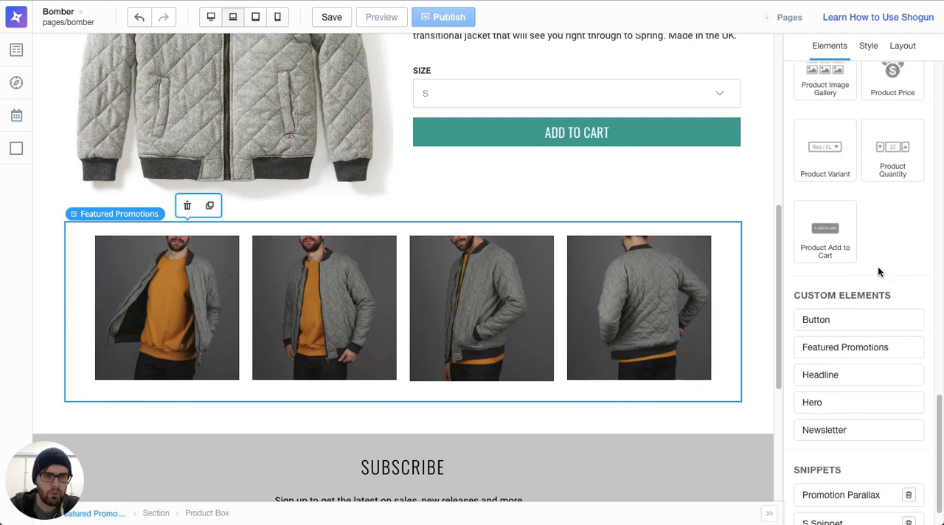
scroll(586, 381, down, 2)
drag(821, 338, 613, 388)
scroll(474, 352, down, 3)
click(408, 270)
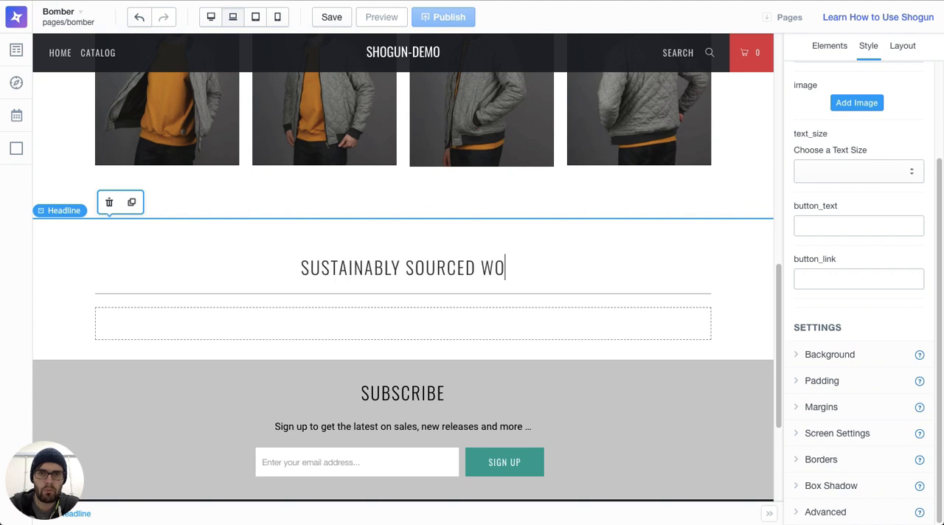
Step: Upload the local file annie-spratt-678185-unsplash.jpg from the Jumpbers folder as the Headline element's image
click(856, 104)
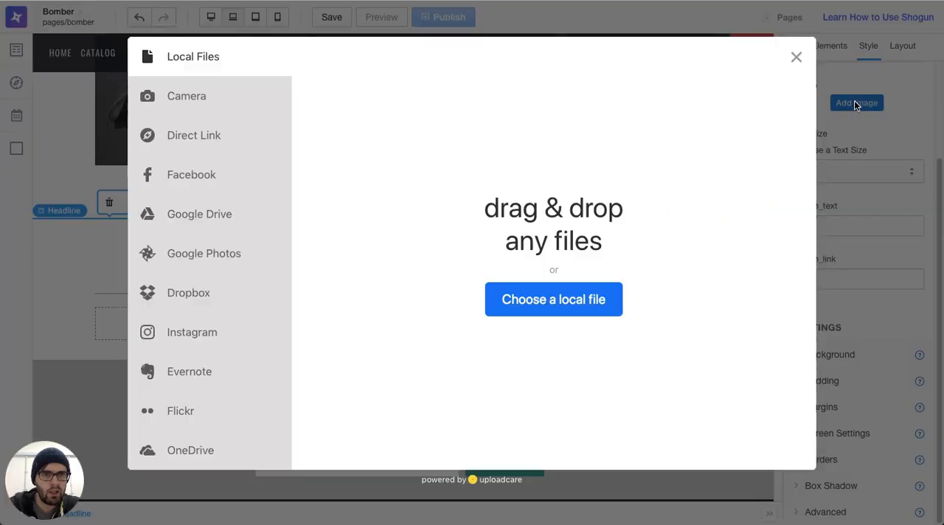
click(510, 303)
click(456, 14)
click(445, 25)
click(541, 90)
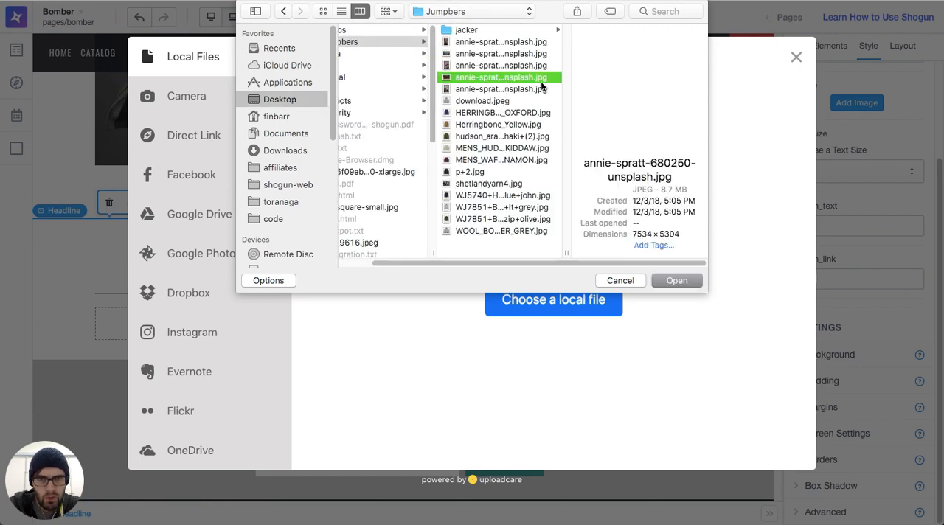
key(Up)
key(Up)
key(Up)
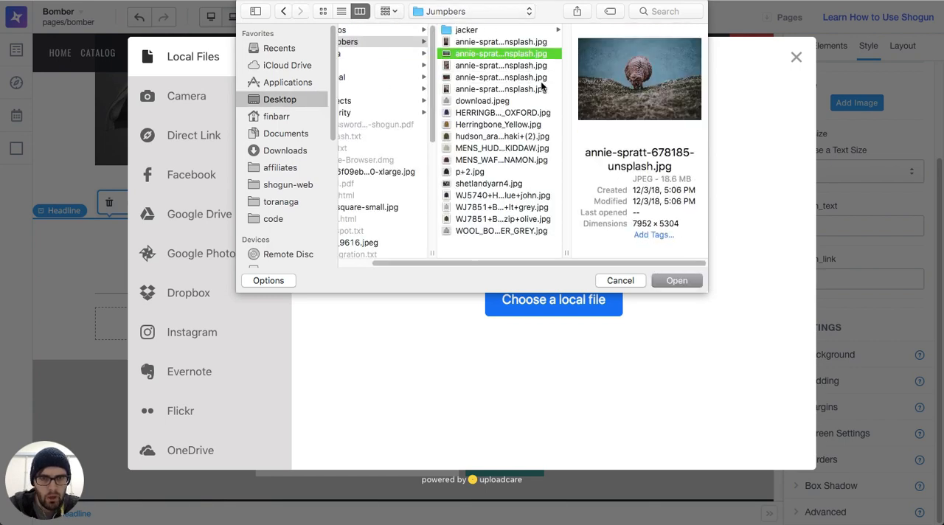
click(675, 281)
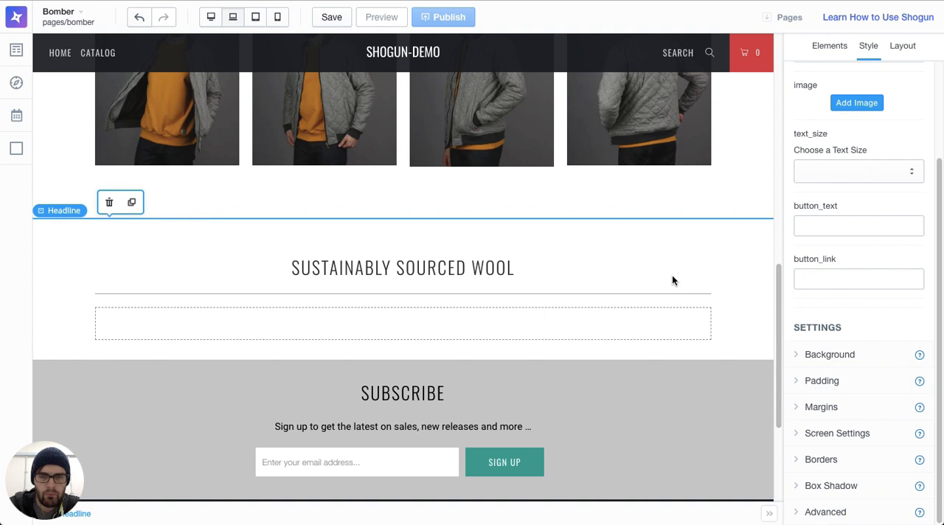
Step: Examine the Headline element's image and title on the page together with its image settings
scroll(672, 277, up, 2)
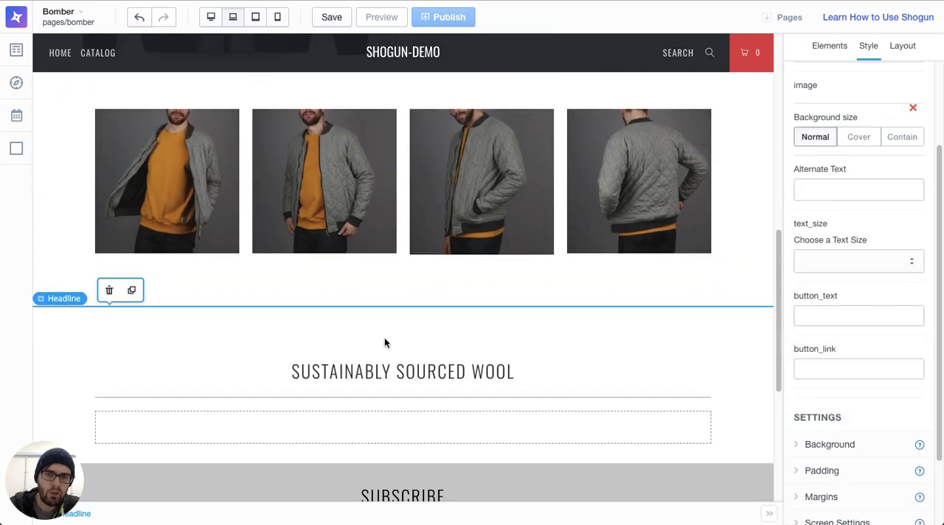
scroll(438, 335, down, 2)
triple_click(462, 270)
click(461, 270)
scroll(462, 270, up, 2)
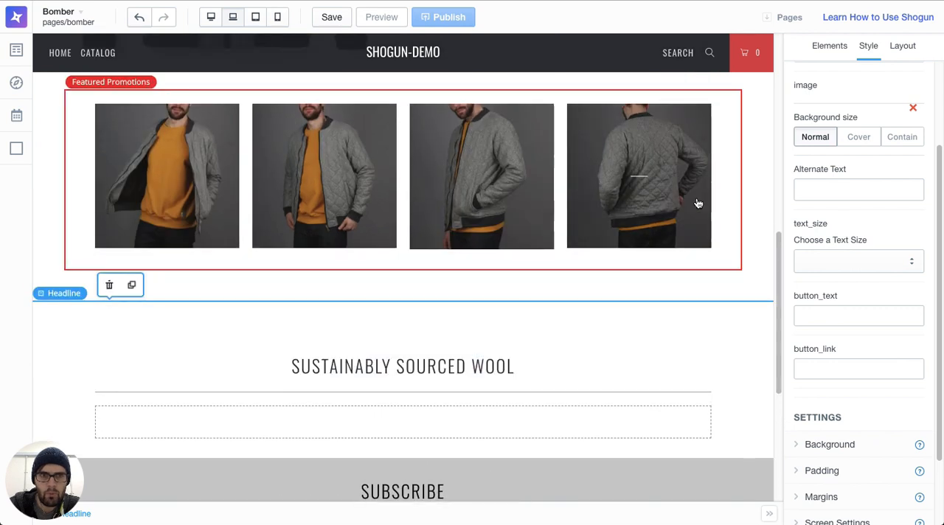
scroll(931, 194, up, 2)
scroll(931, 197, up, 1)
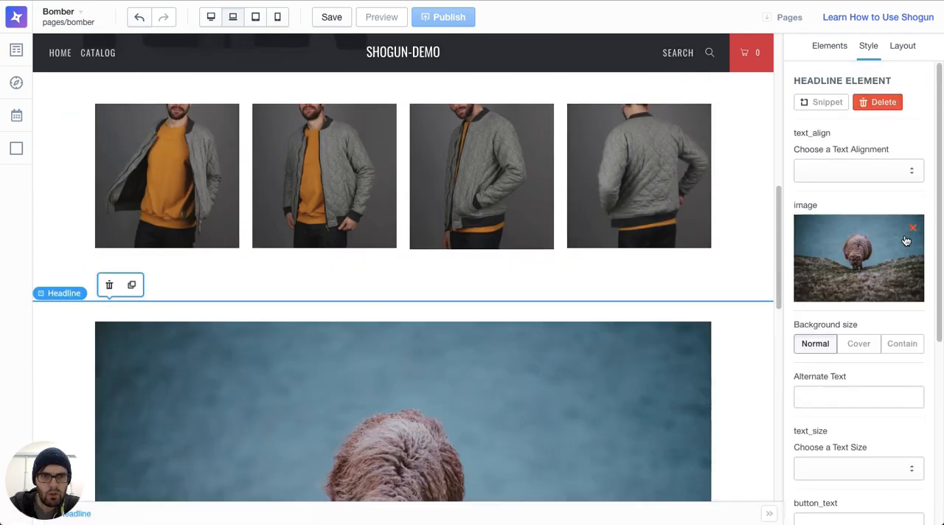
scroll(466, 319, down, 5)
scroll(465, 318, down, 1)
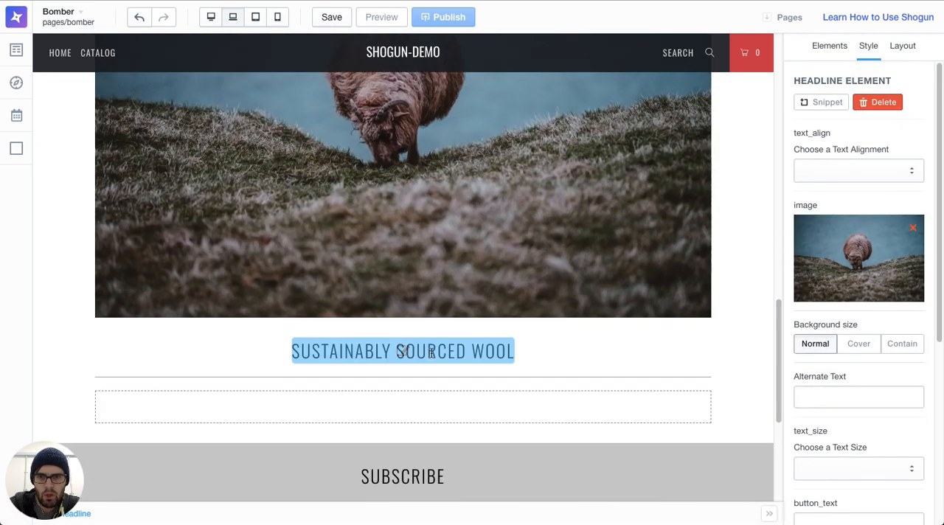
Step: Add a Text element to the empty area under the headline, reading "Learn about our commitment to sustainability."
click(821, 47)
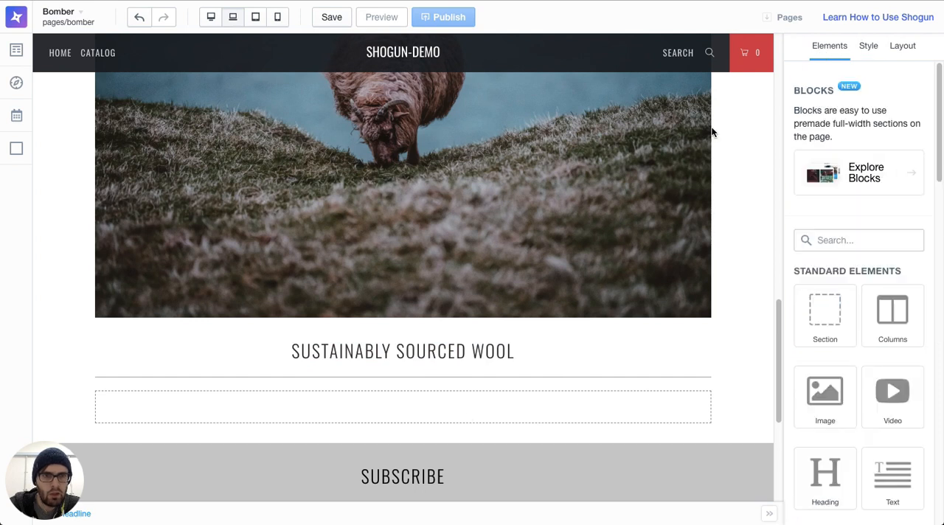
scroll(434, 306, down, 3)
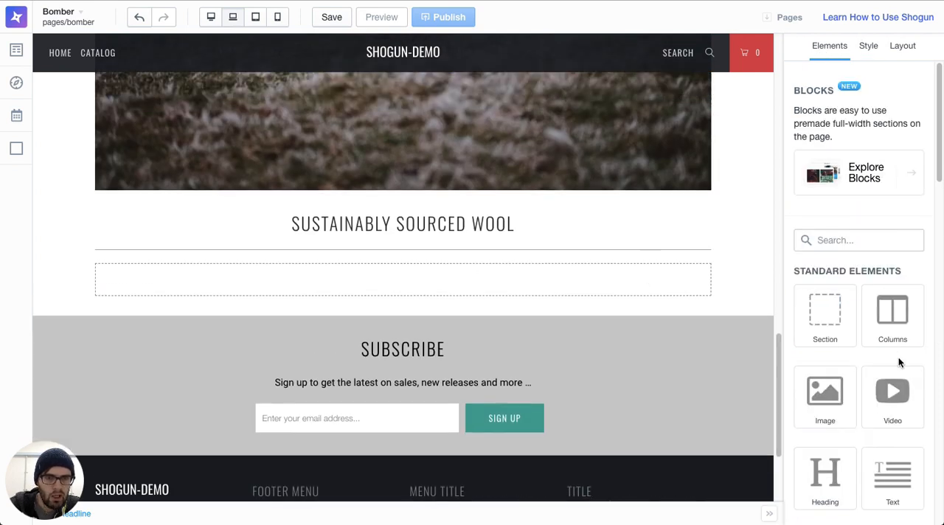
scroll(898, 357, down, 6)
scroll(899, 362, up, 2)
scroll(870, 237, down, 7)
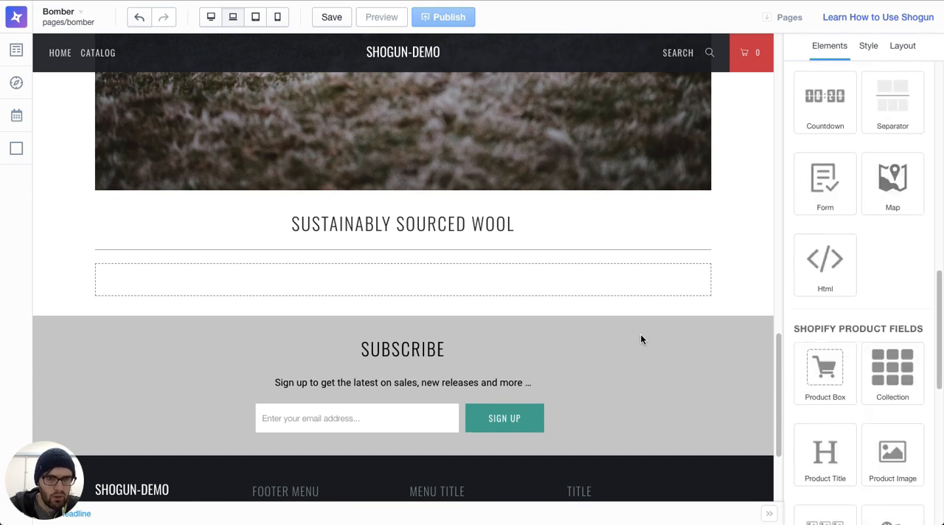
scroll(489, 270, up, 3)
scroll(425, 146, up, 9)
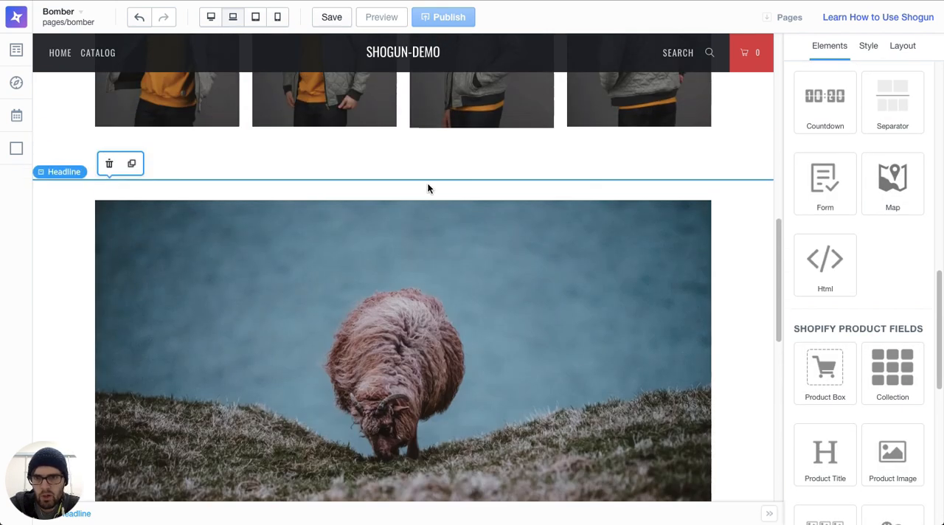
scroll(627, 196, down, 9)
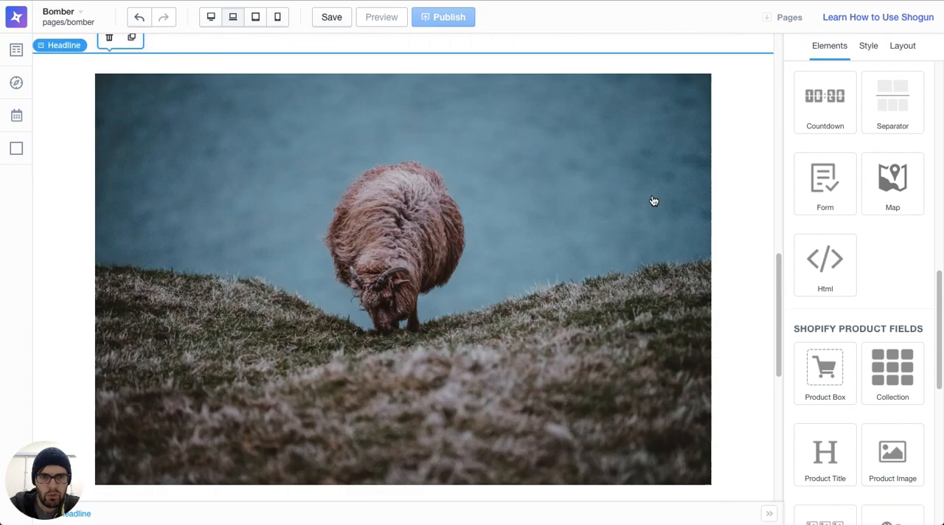
scroll(877, 257, down, 3)
scroll(877, 256, up, 5)
scroll(877, 257, up, 6)
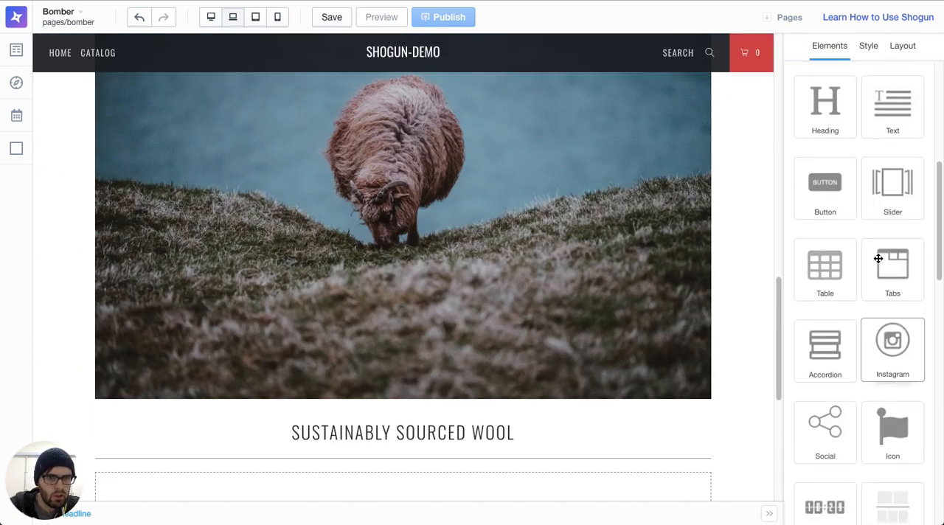
scroll(851, 295, up, 2)
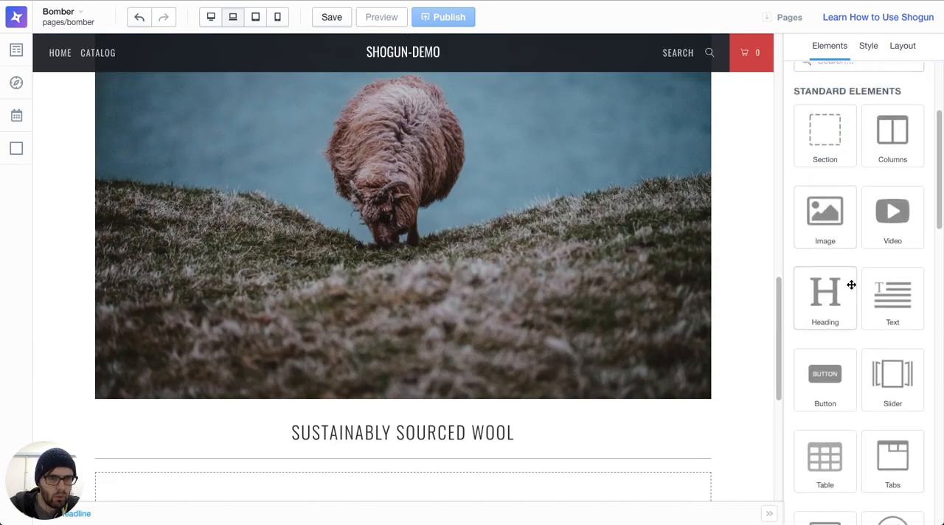
scroll(856, 273, down, 3)
drag(913, 243, 448, 393)
click(403, 399)
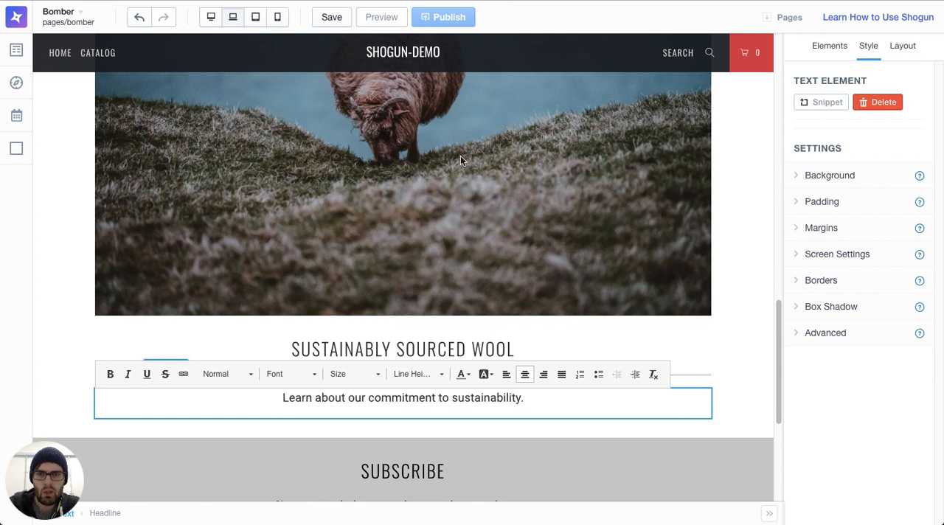
Step: Save the Bomber page and publish it
scroll(472, 236, down, 3)
click(426, 119)
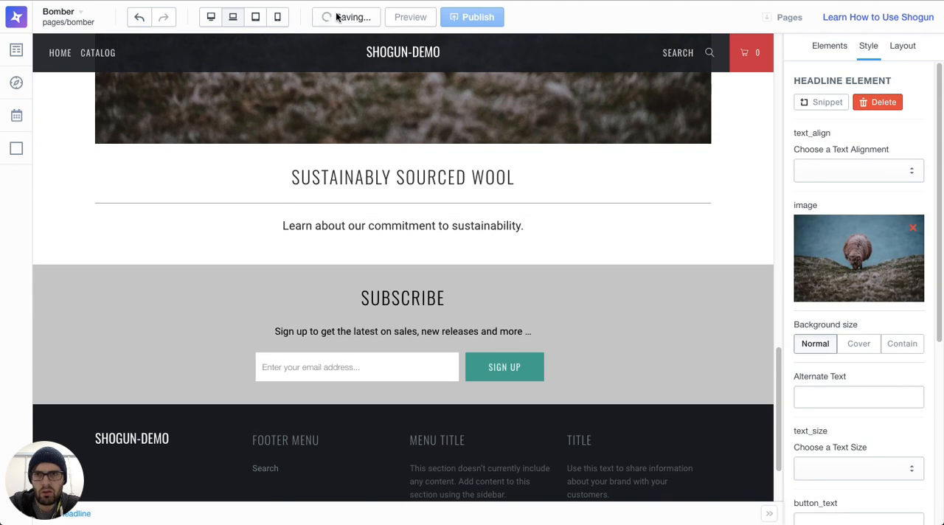
scroll(427, 222, up, 10)
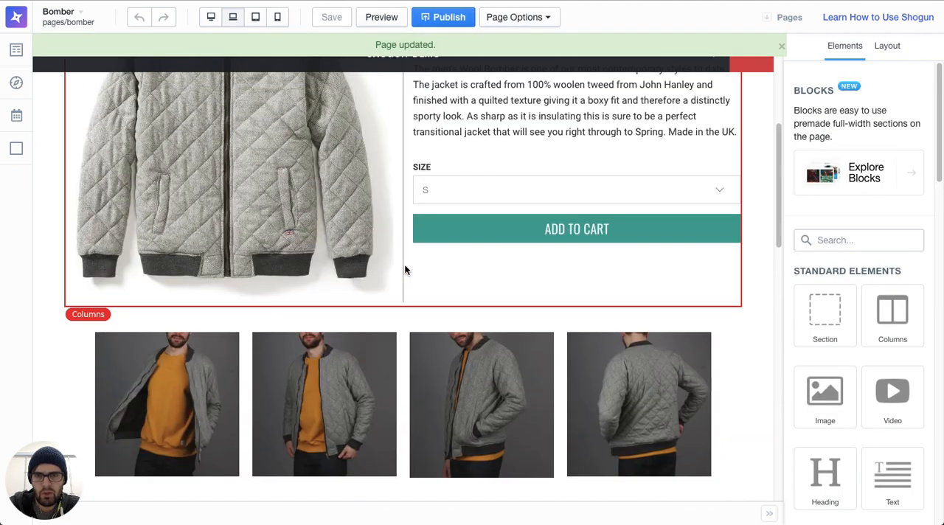
scroll(404, 270, up, 5)
click(448, 17)
Step: Look over the hero, product section and promotions row of the page in the editor
scroll(432, 222, down, 3)
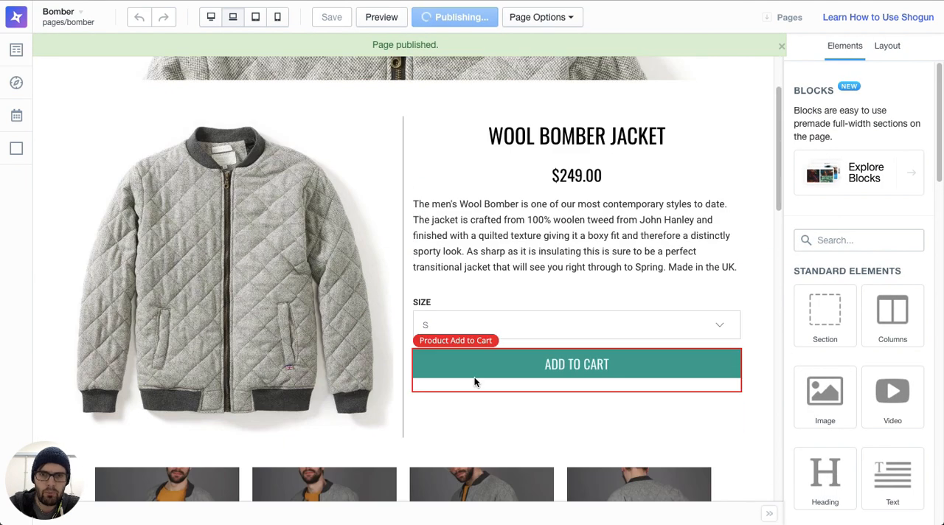
scroll(474, 377, down, 4)
scroll(465, 359, up, 5)
scroll(432, 280, down, 1)
scroll(435, 272, up, 4)
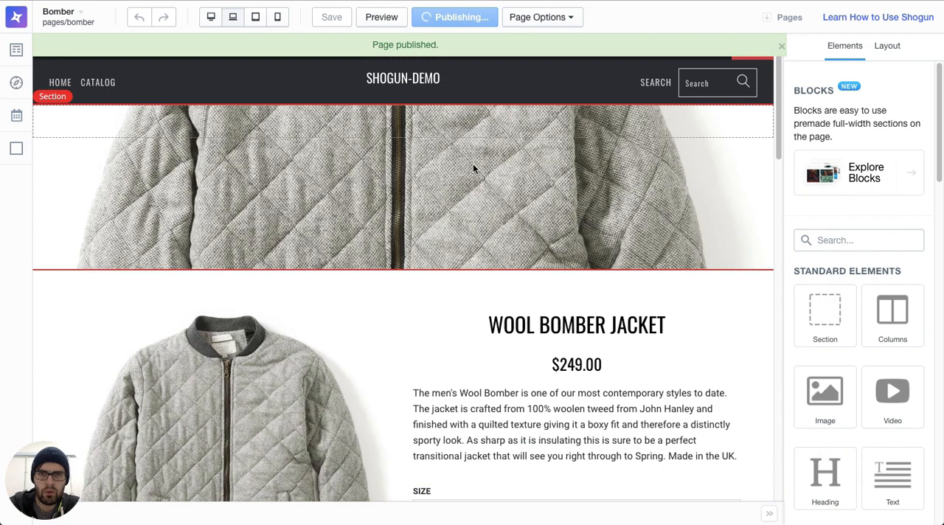
scroll(459, 229, down, 8)
scroll(460, 230, up, 5)
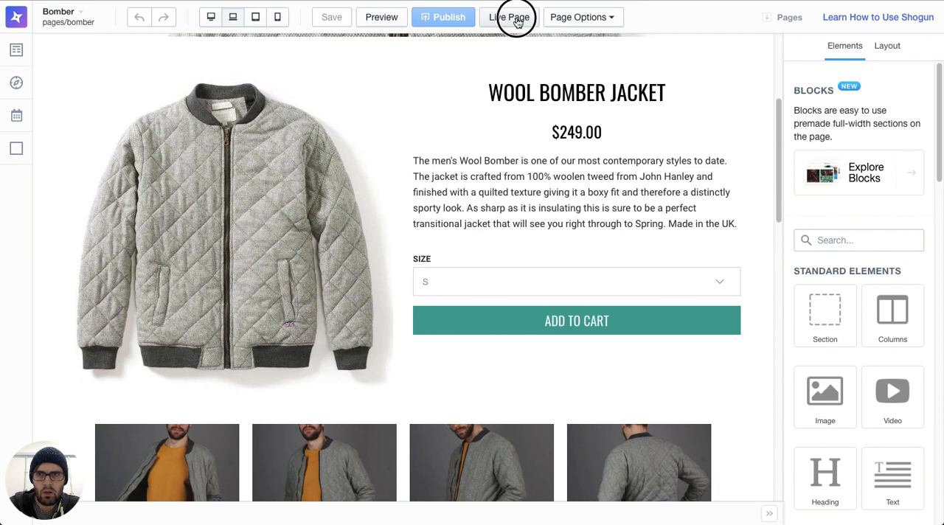
Step: Open the live page and review it from the product details down to the subscribe section
click(518, 23)
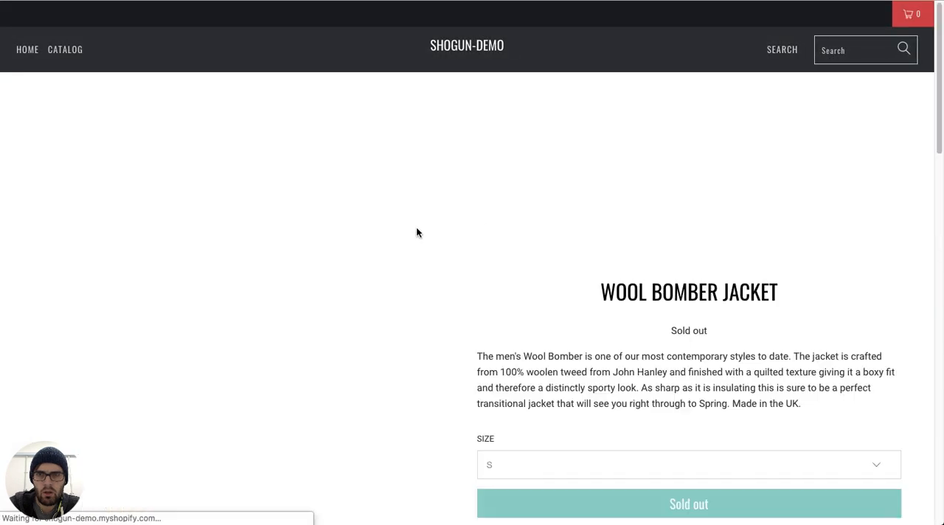
scroll(416, 231, down, 10)
scroll(416, 227, down, 12)
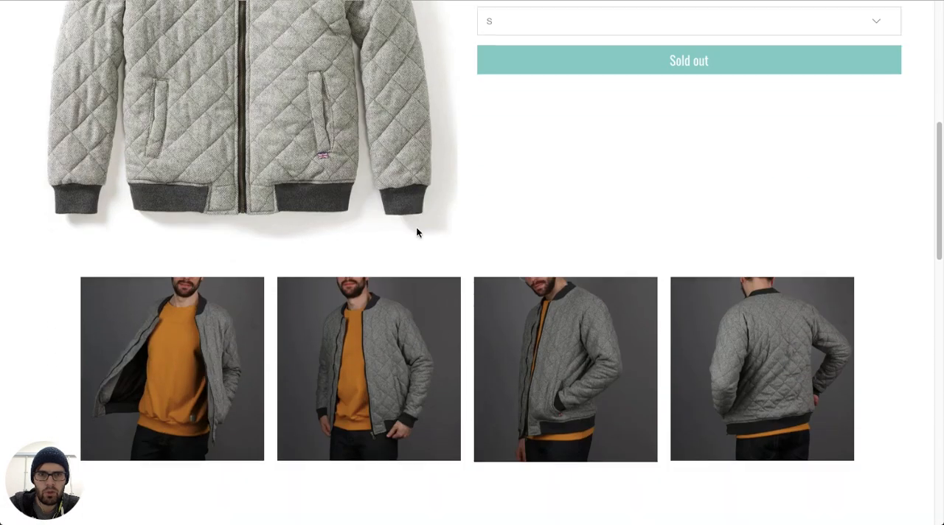
scroll(416, 229, down, 6)
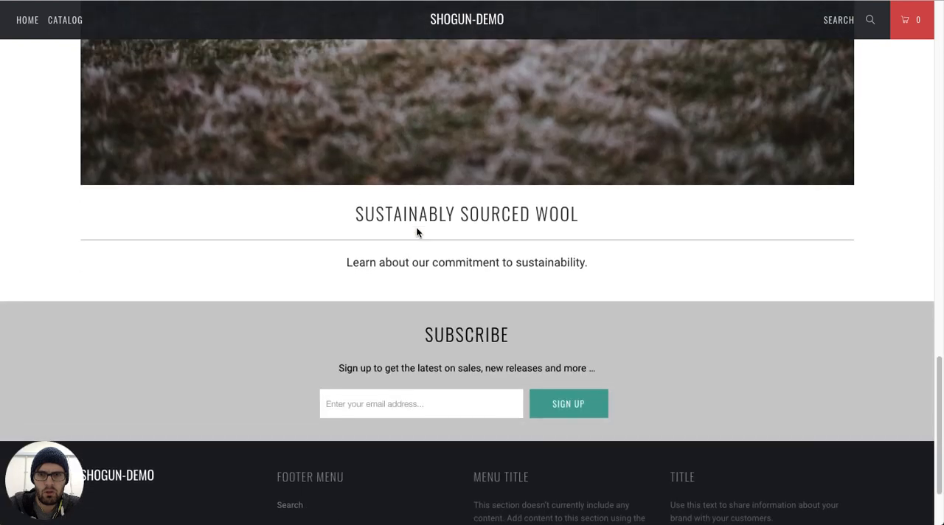